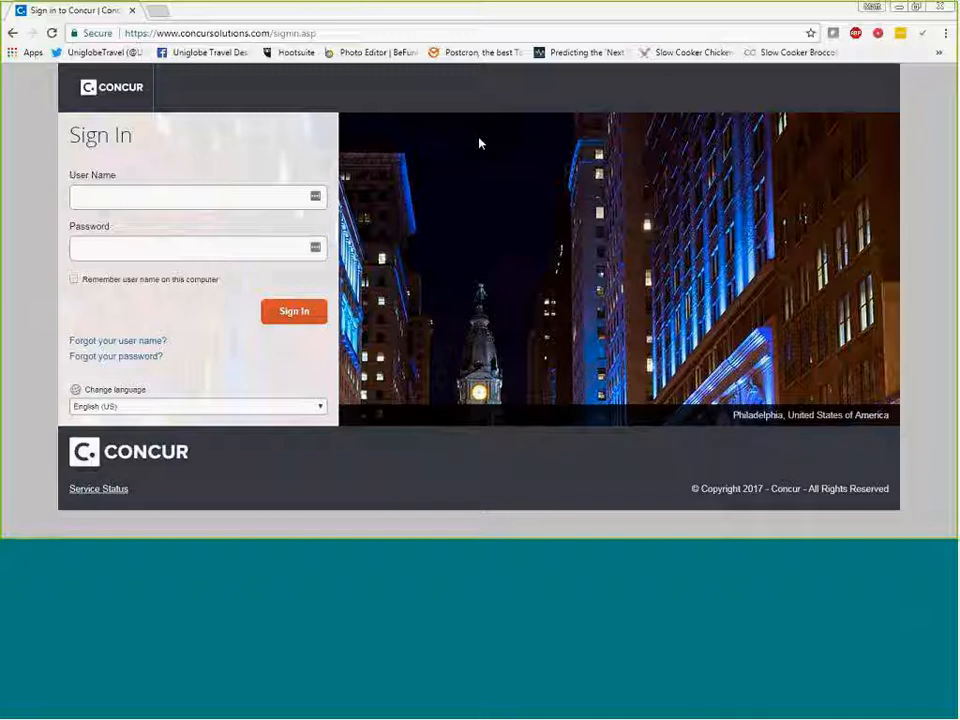
left_click(103, 255)
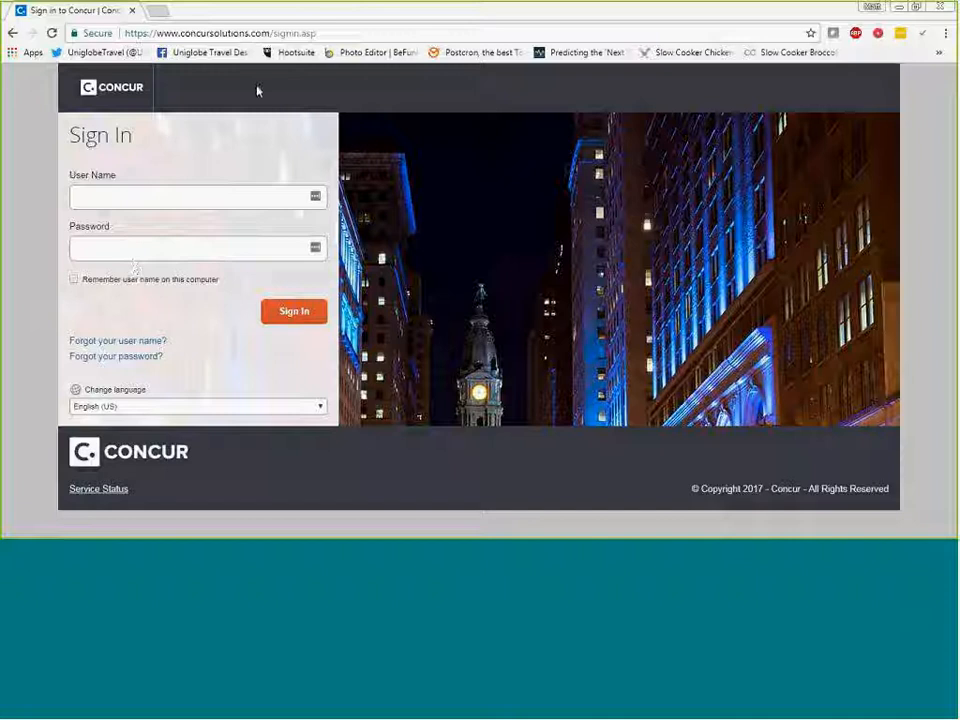
left_click(322, 34)
left_click_drag(322, 34, 274, 38)
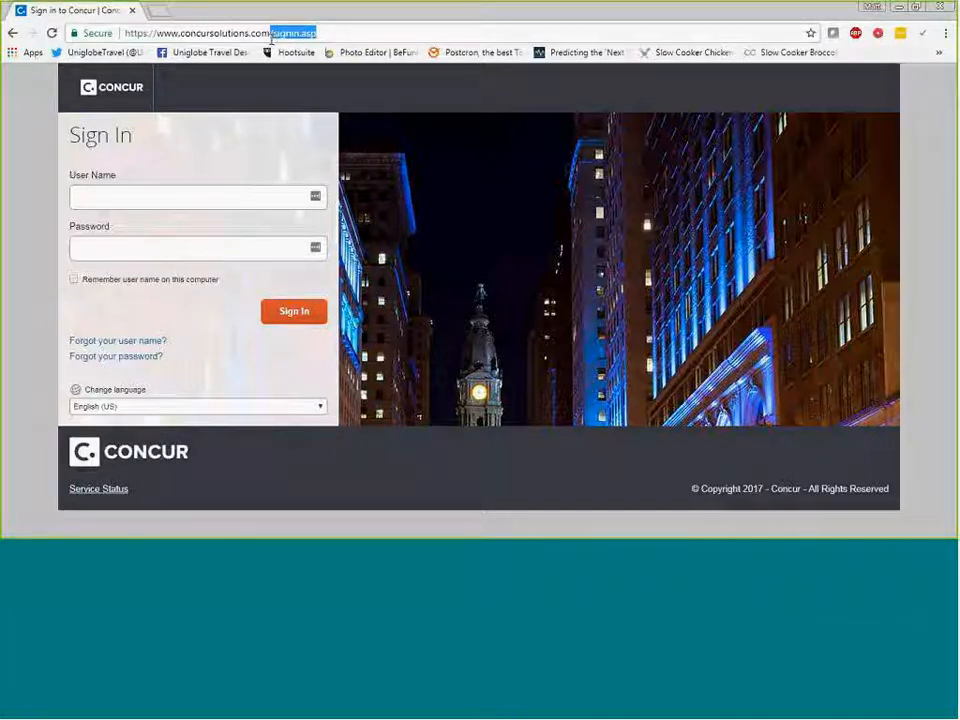
key("BackSpace")
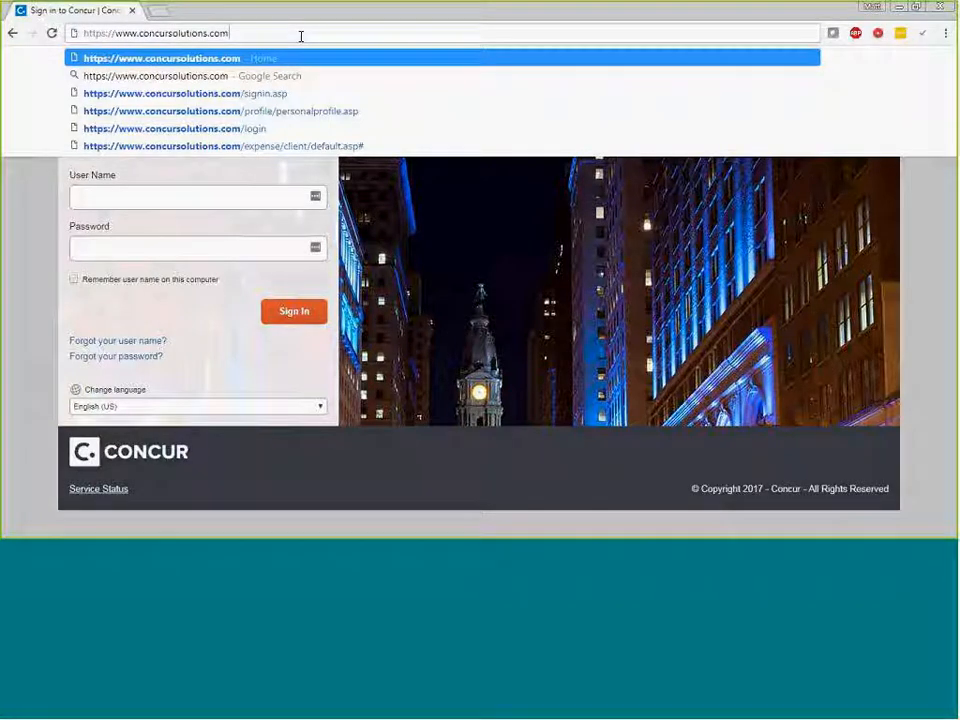
key("Return")
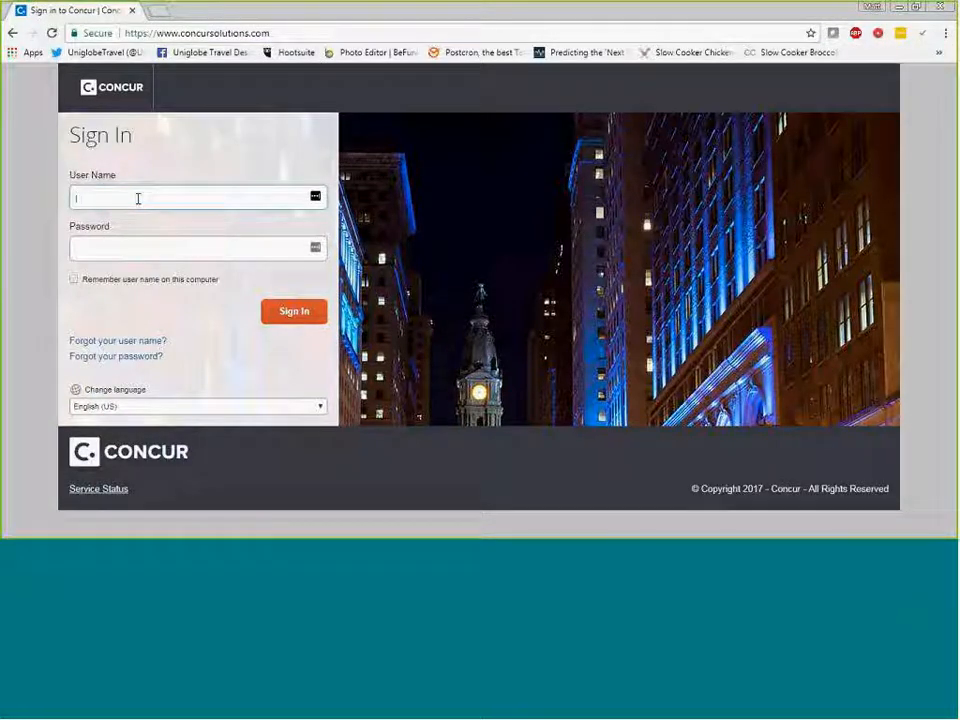
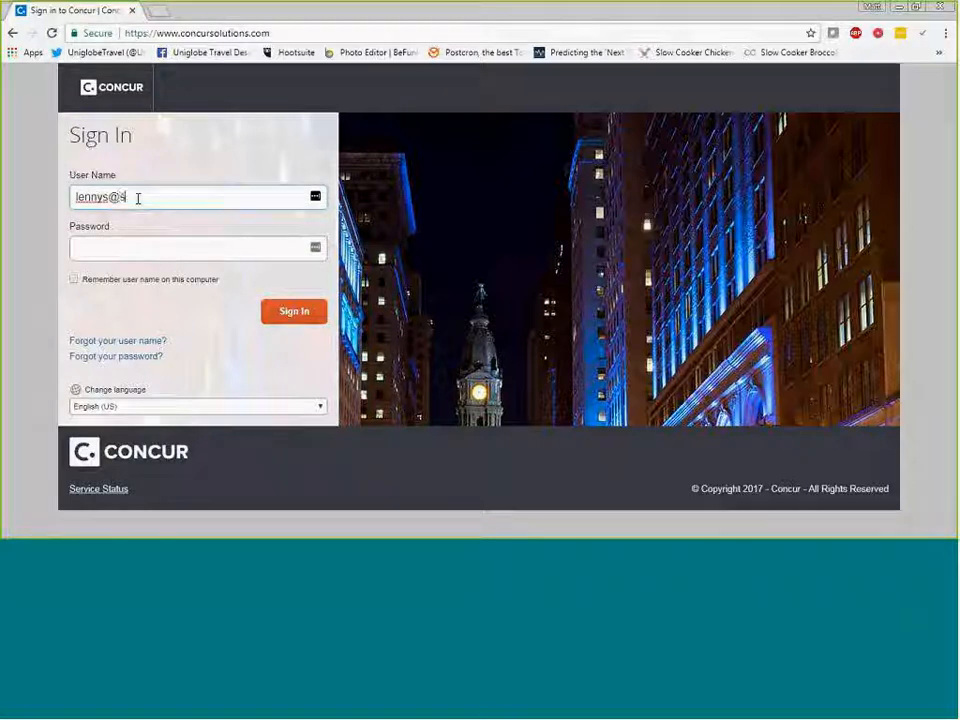
Sign in with the account's user name and password.
key("Tab")
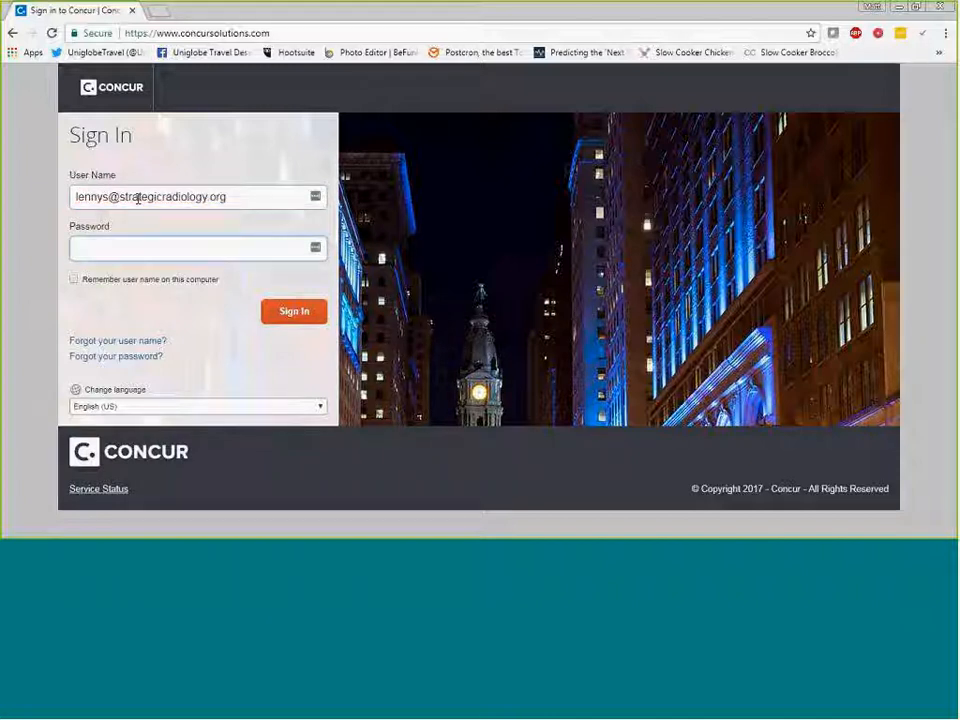
type("•••••••••")
key("Return")
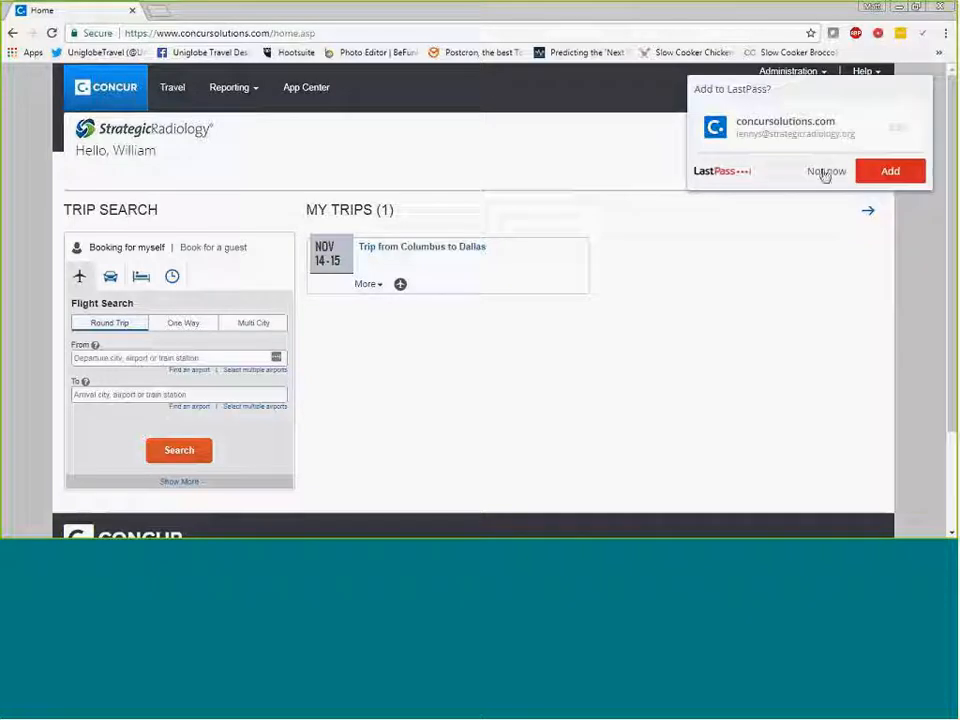
Decline saving the login to LastPass and open the profile settings.
left_click(826, 173)
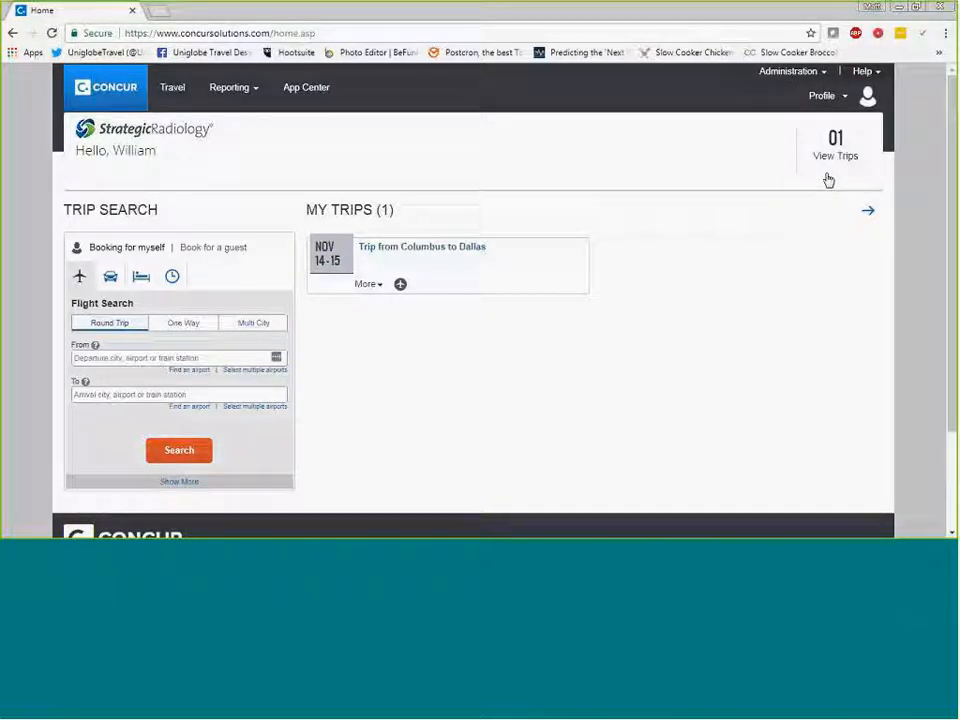
left_click(822, 95)
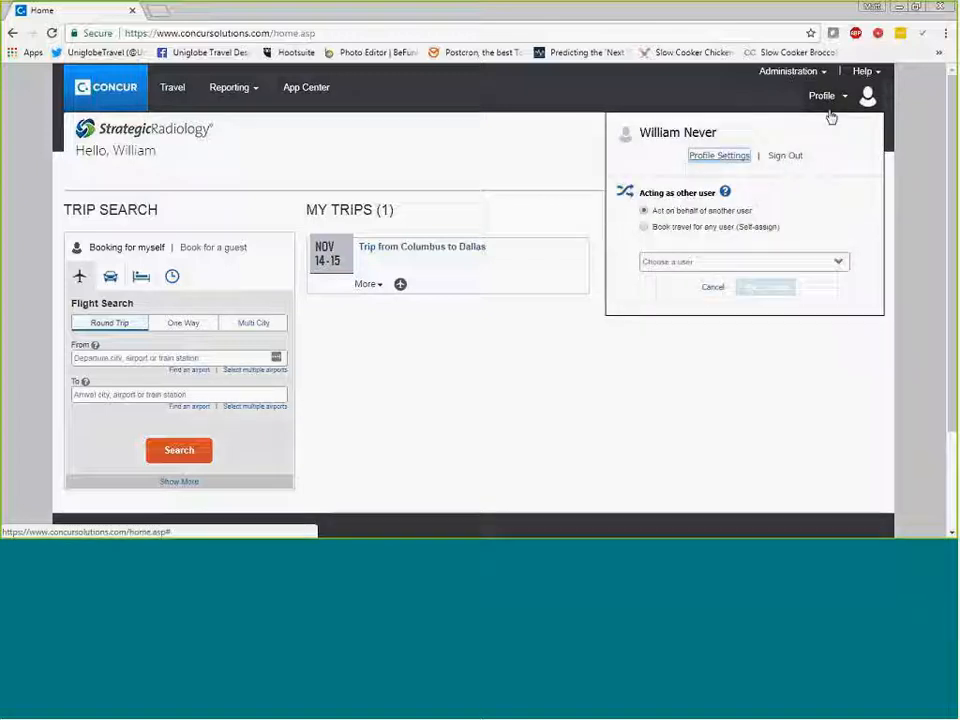
left_click(722, 159)
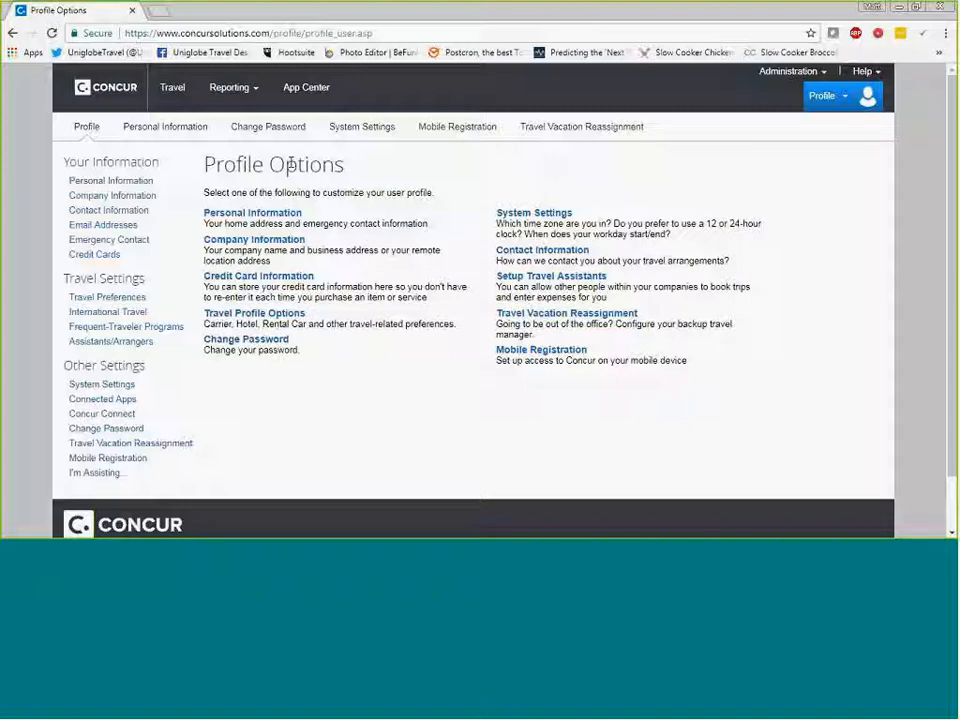
Fill in the old password and the new password twice on the Change Password page.
left_click(268, 129)
left_click(245, 250)
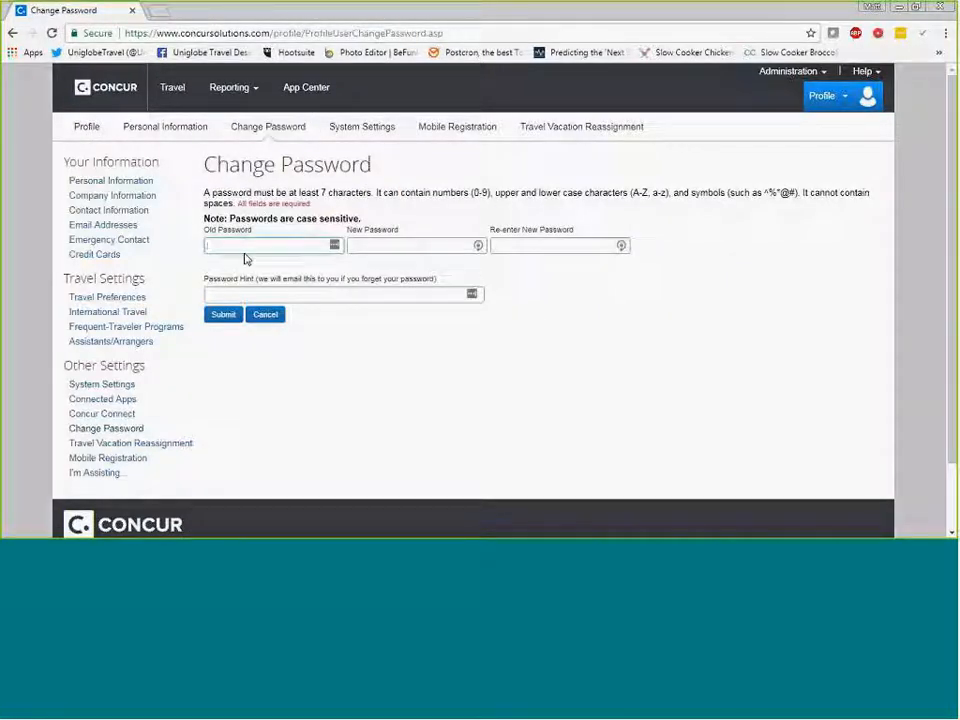
type("•••••••")
key("Tab")
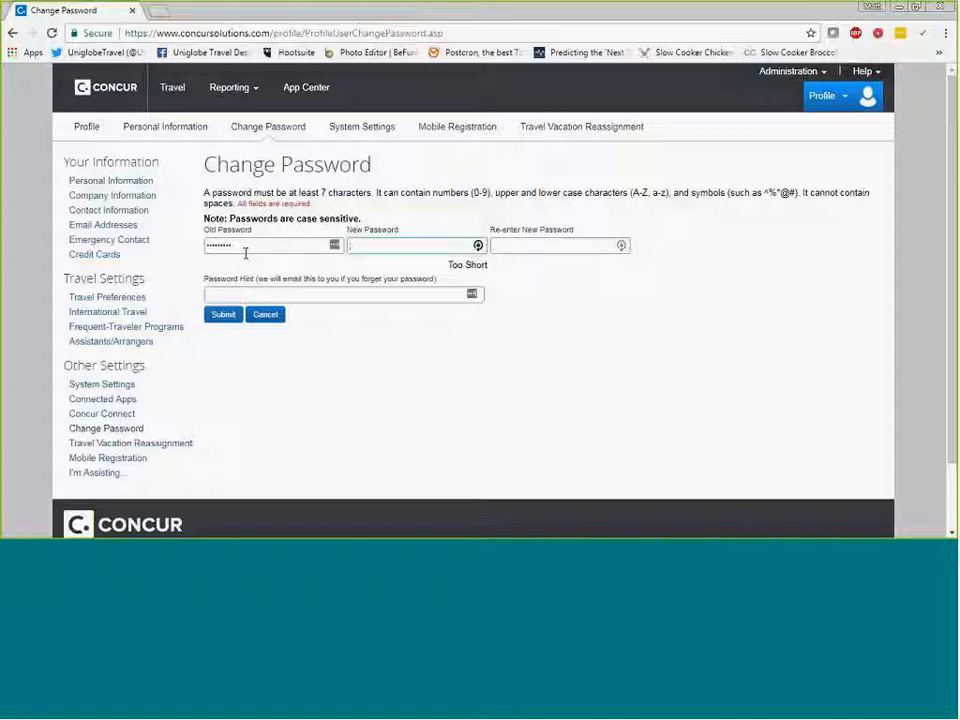
type("••••••••••")
key("Tab")
type("•••••")
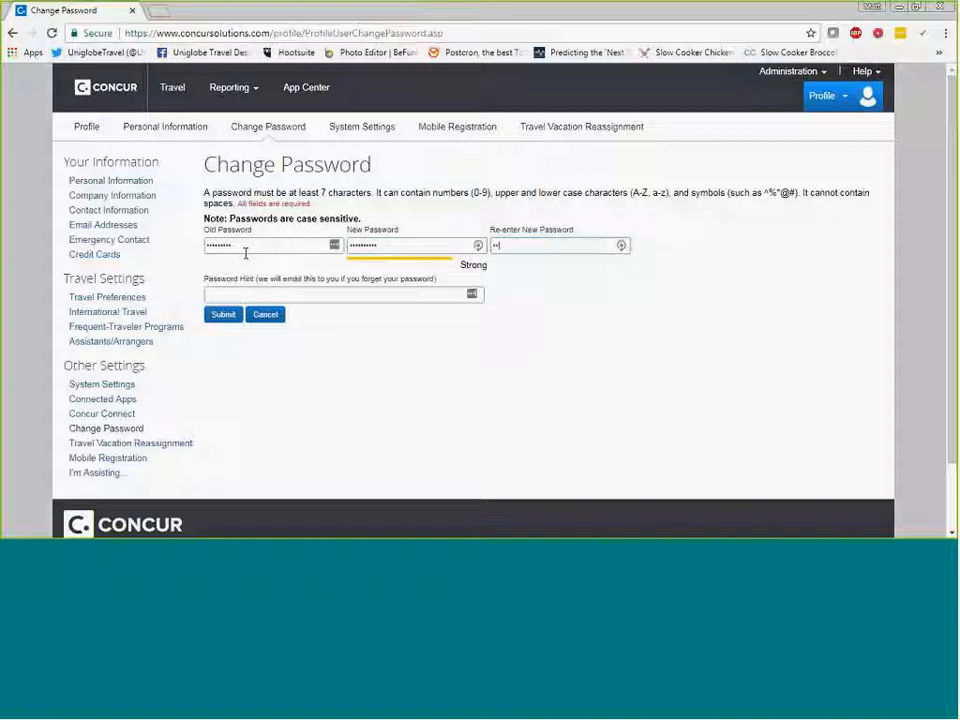
type("••")
Enter a password hint, replace it with a descriptive one, and cancel the password change.
left_click(241, 289)
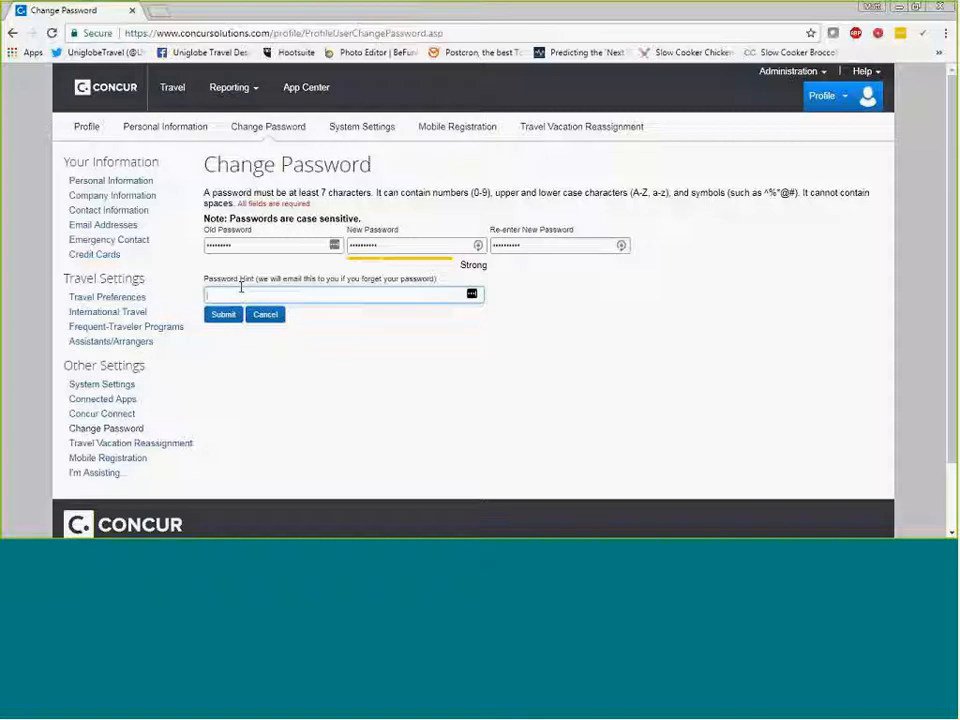
type("123456")
left_click_drag(240, 296, 203, 300)
key("BackSpace")
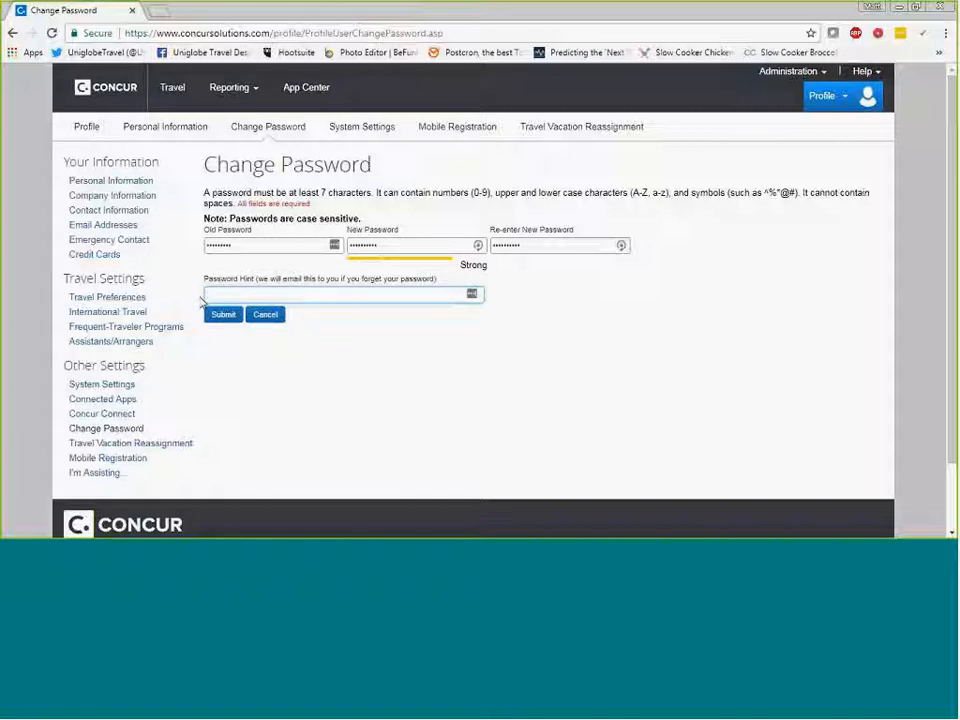
type("let")
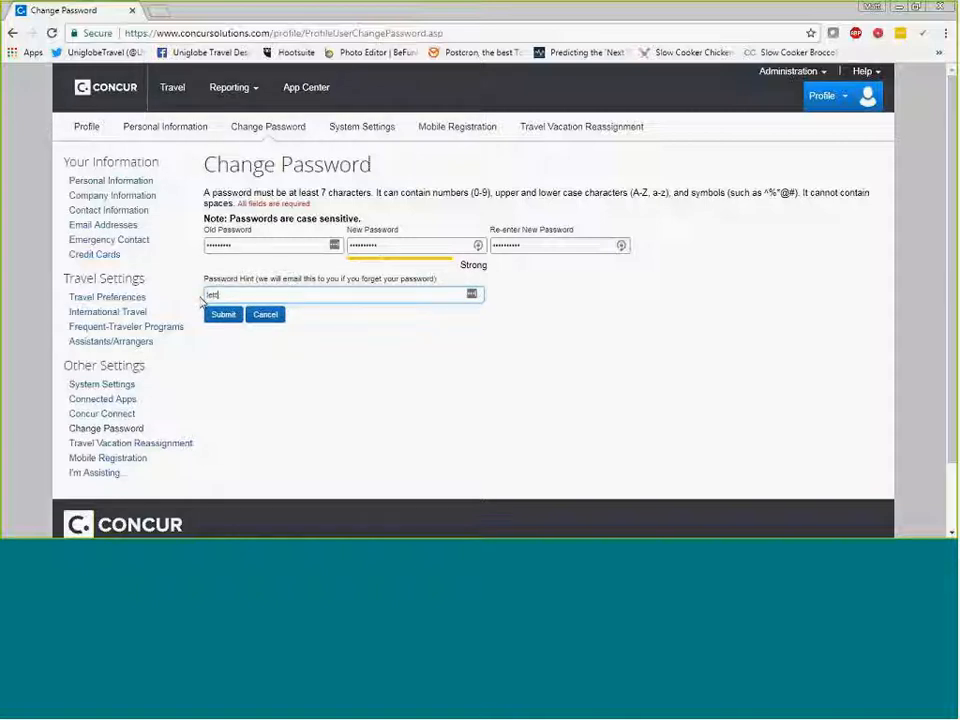
type("ter a plus 12")
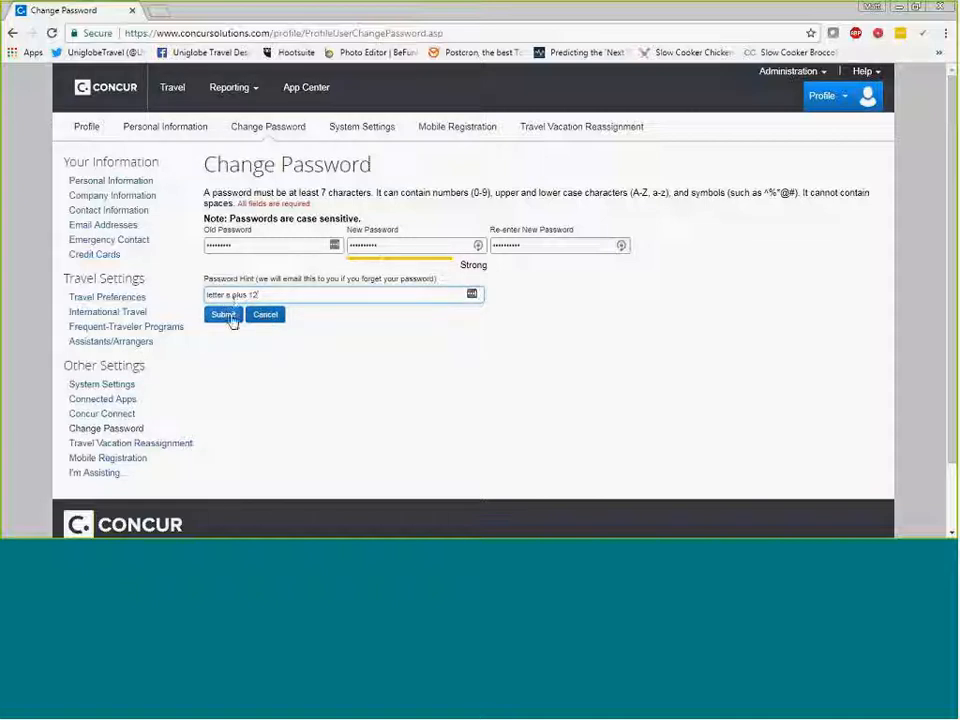
left_click(265, 315)
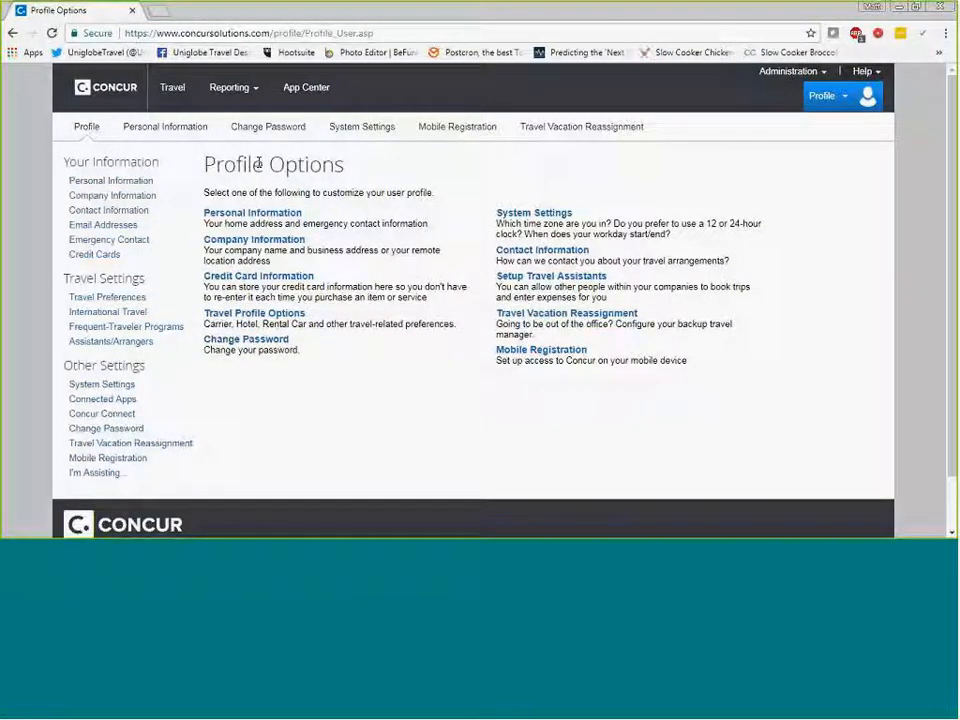
Open the Personal Information profile page and examine the name, company, work and home address, contact and email sections.
left_click(253, 214)
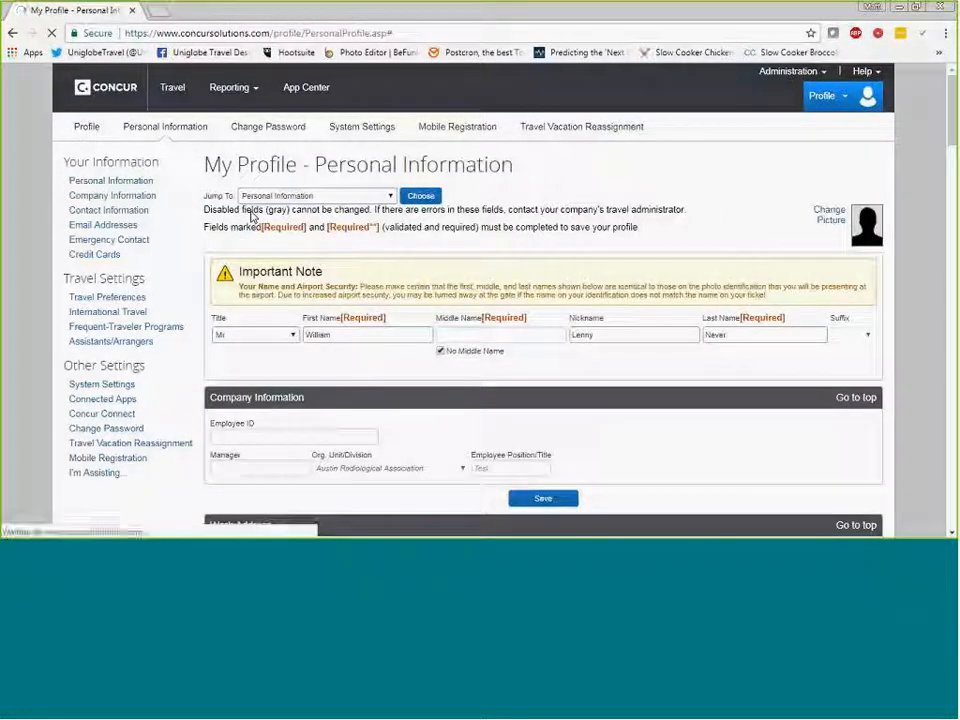
scroll(295, 287, "down", 3)
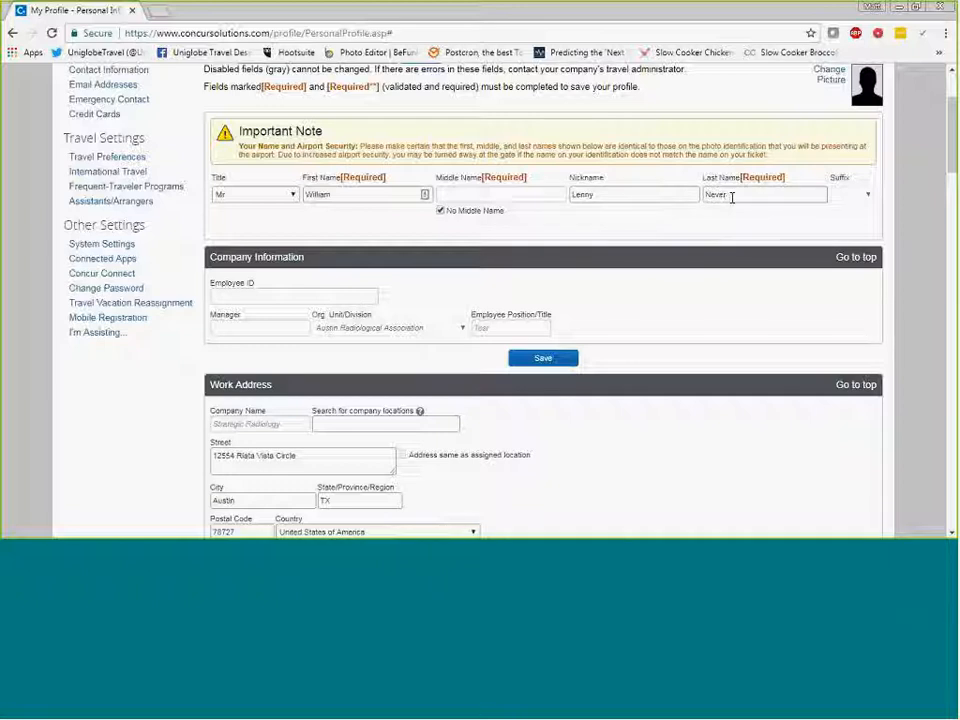
scroll(420, 240, "down", 1)
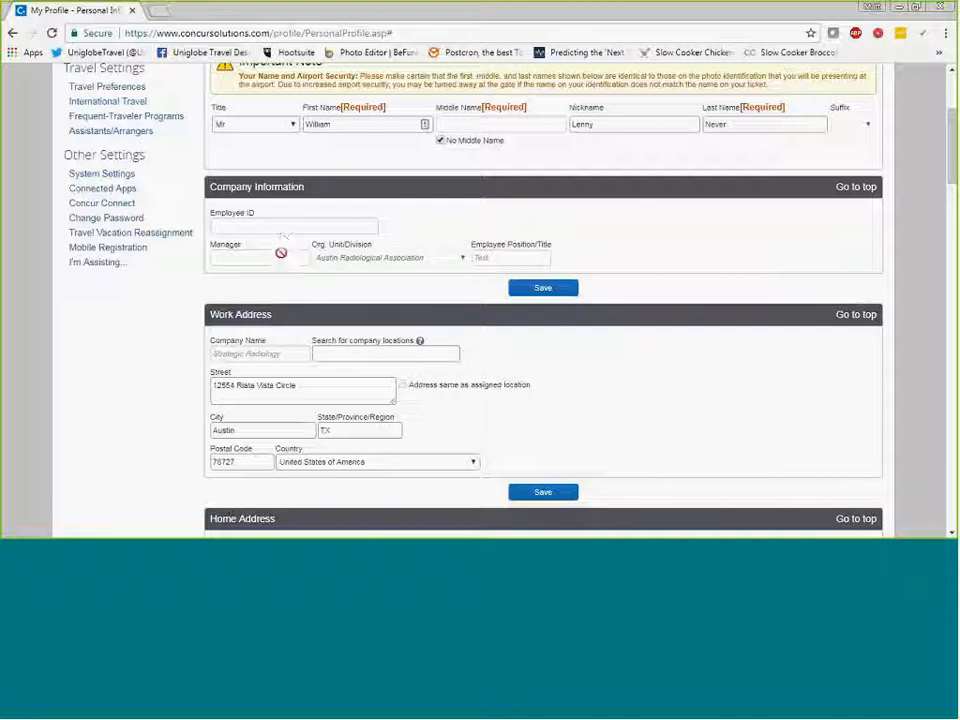
scroll(281, 258, "down", 1)
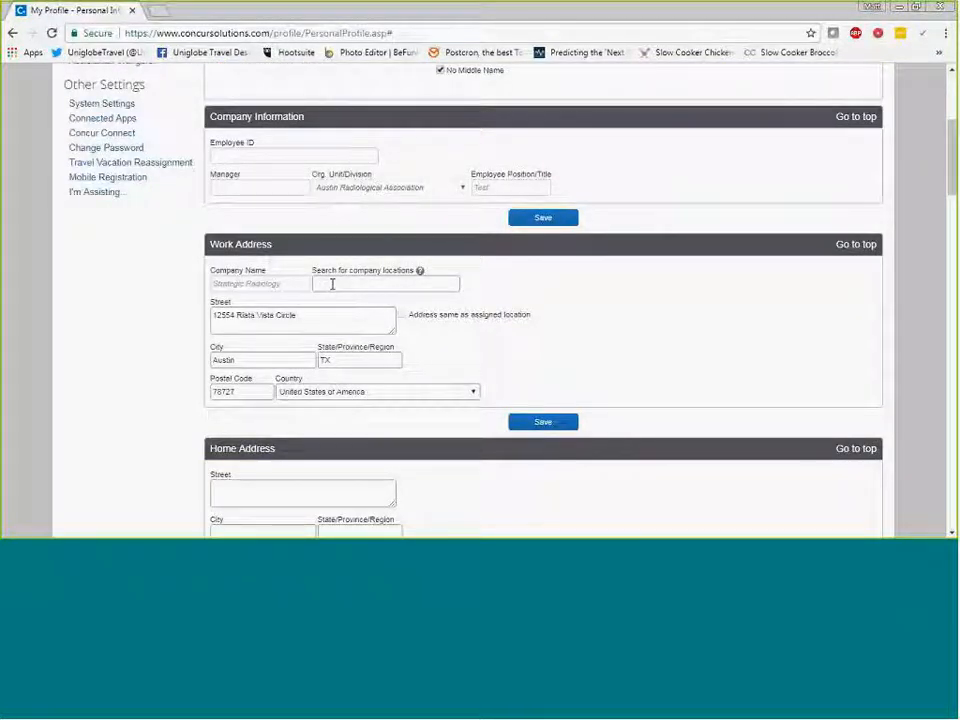
scroll(325, 268, "down", 1)
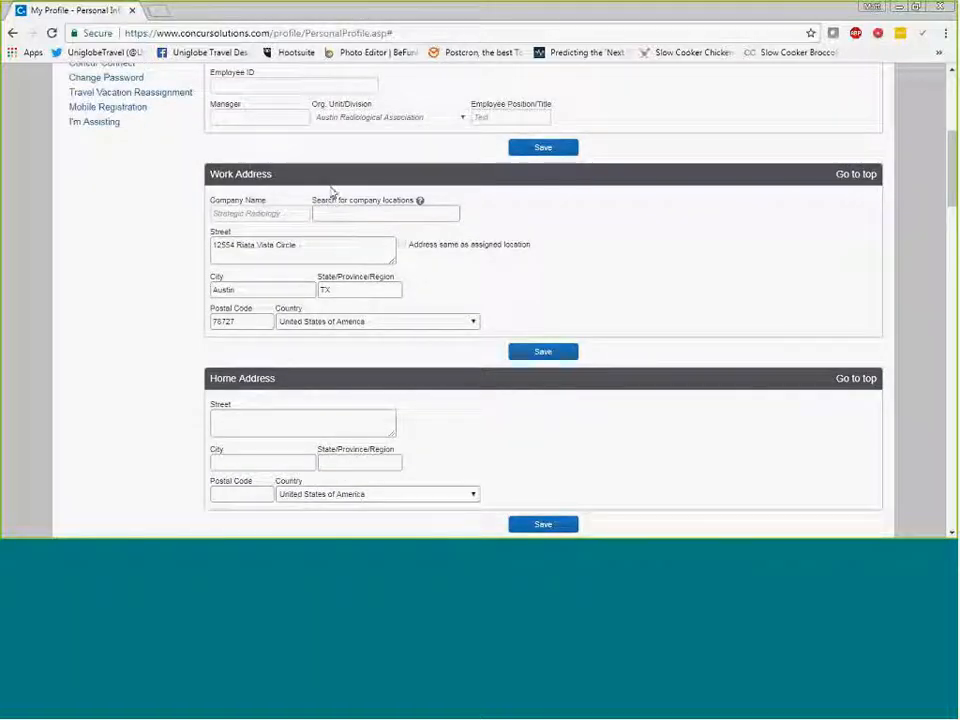
scroll(330, 230, "down", 4)
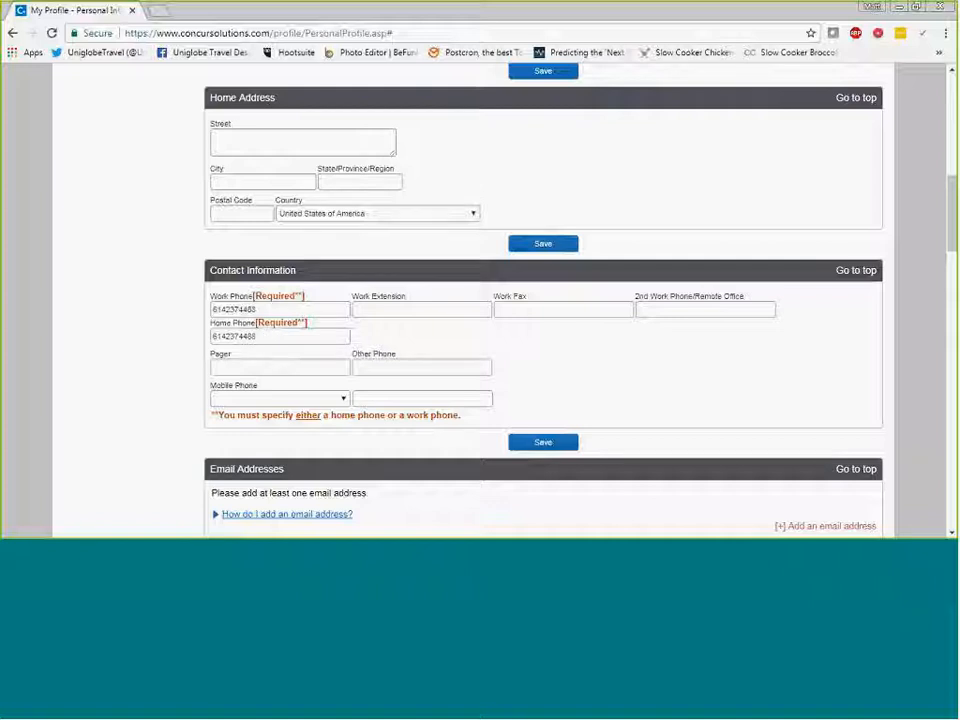
scroll(272, 336, "down", 2)
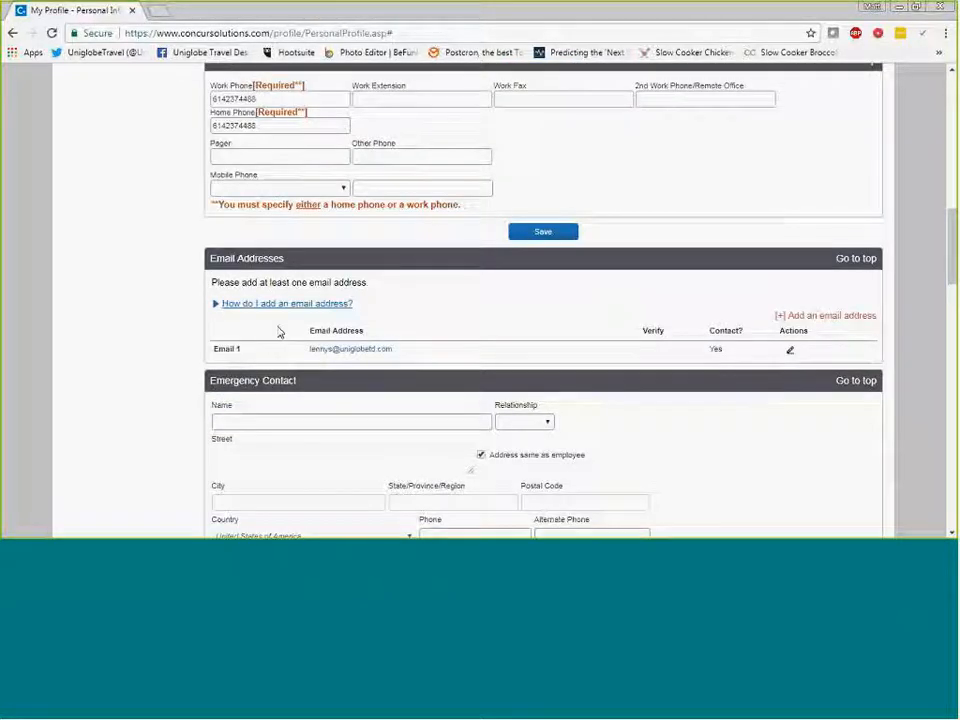
scroll(283, 330, "down", 1)
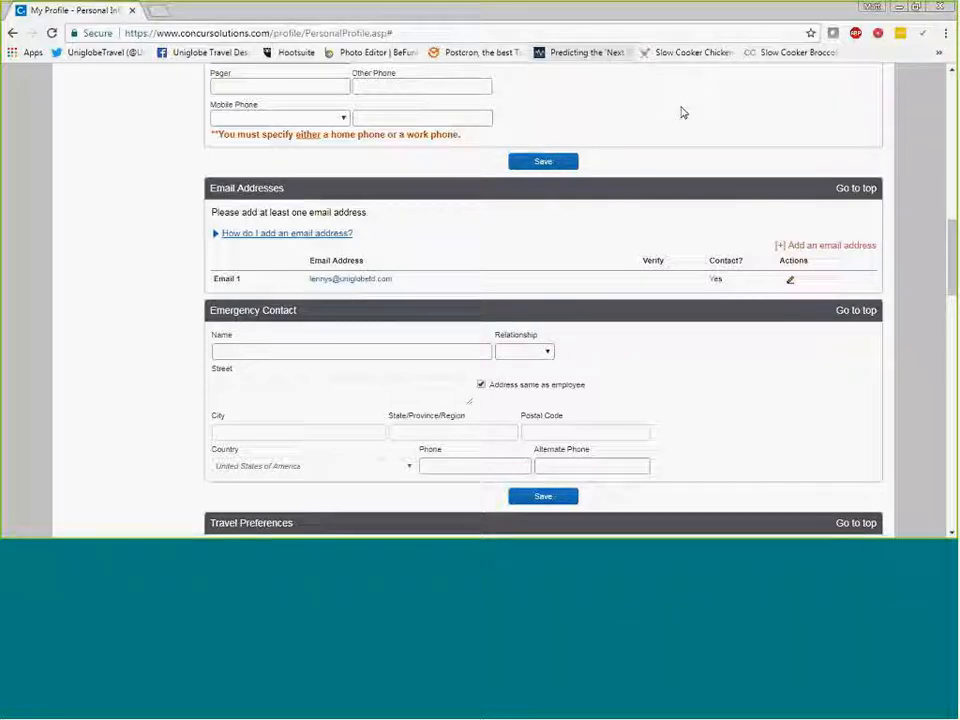
Open and cancel a new email address entry, and examine the Emergency Contact fields.
left_click(806, 247)
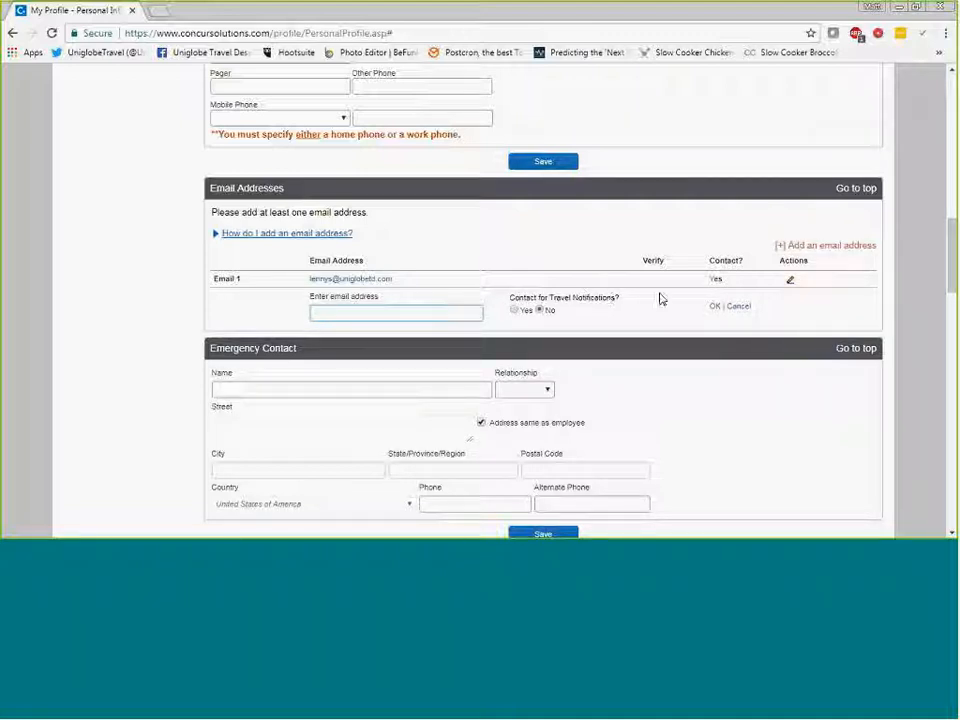
left_click(737, 313)
scroll(737, 313, "down", 3)
scroll(370, 130, "down", 2)
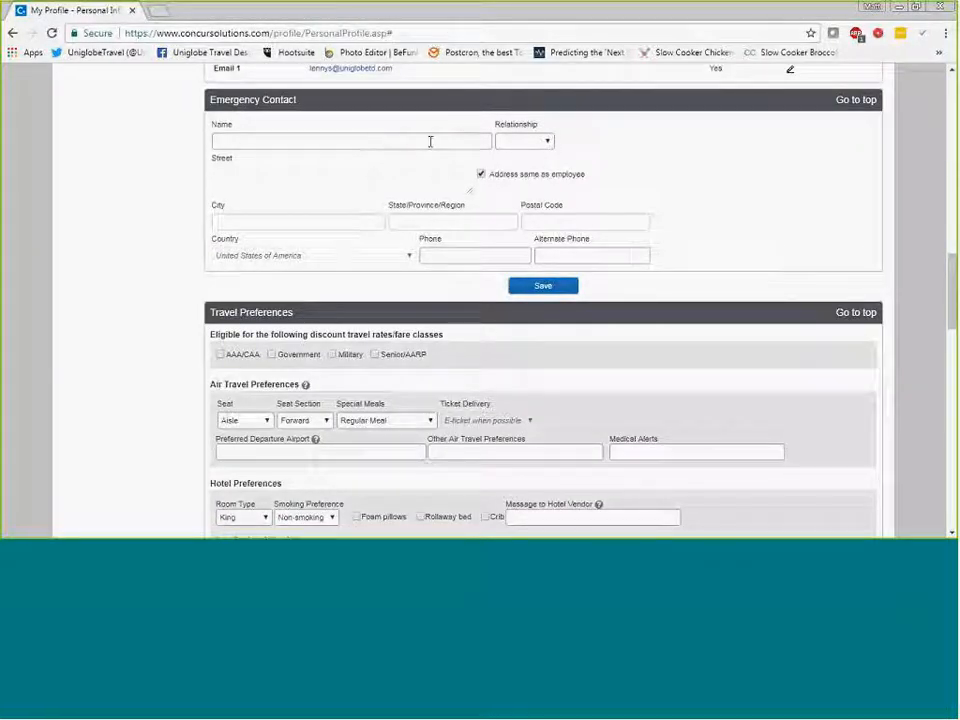
Examine the travel preferences, including discount rate classes, the available seat and seat section choices, and the hotel preferences.
scroll(591, 240, "down", 3)
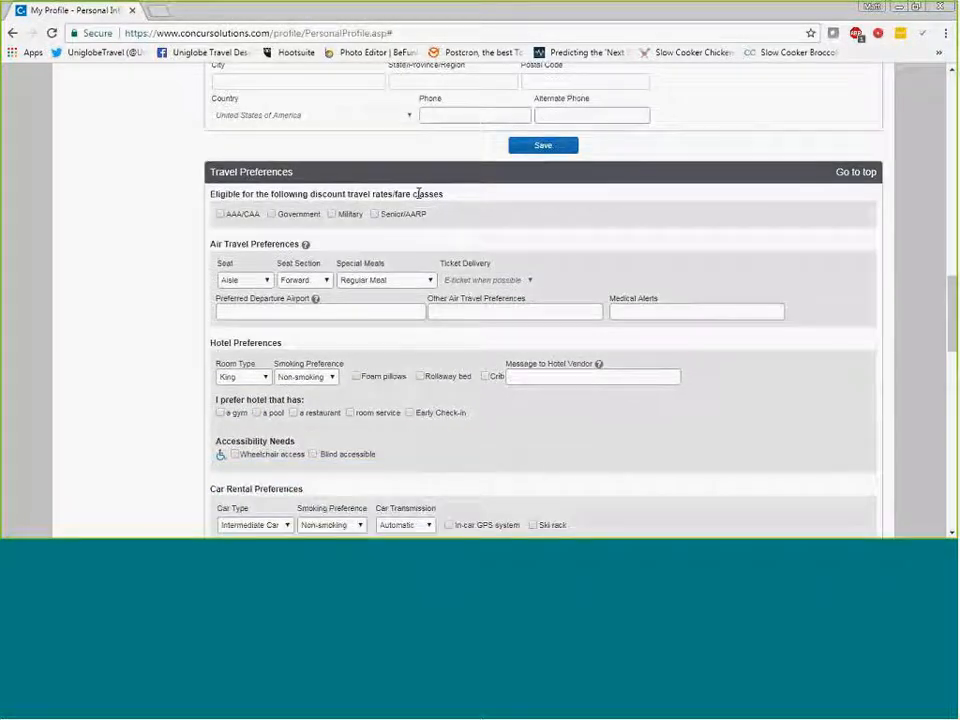
scroll(232, 168, "down", 2)
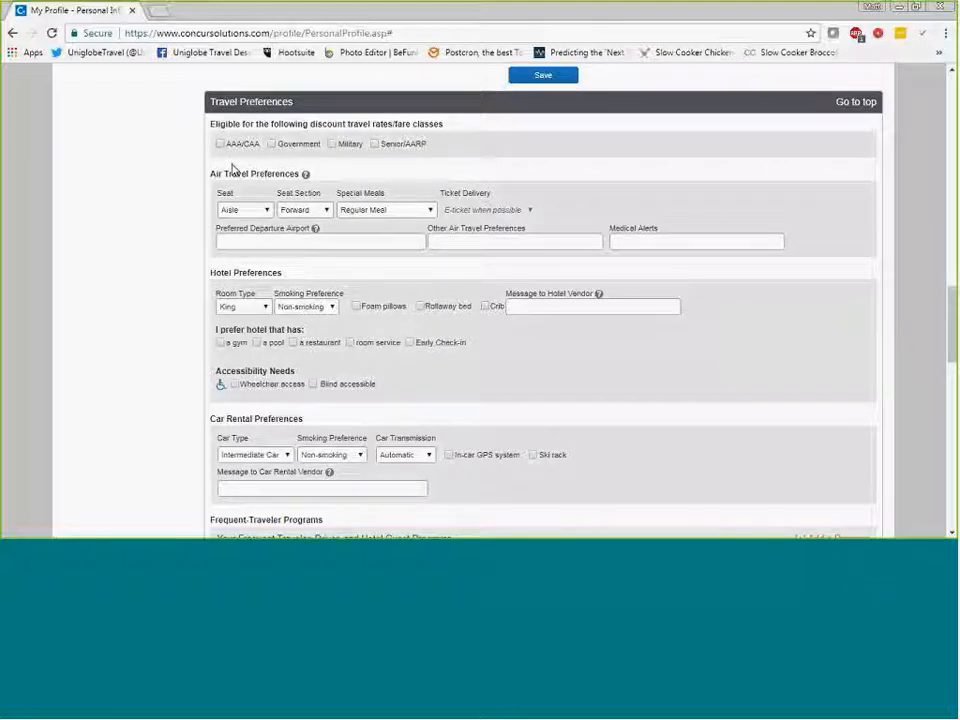
scroll(233, 168, "down", 1)
scroll(233, 166, "up", 1)
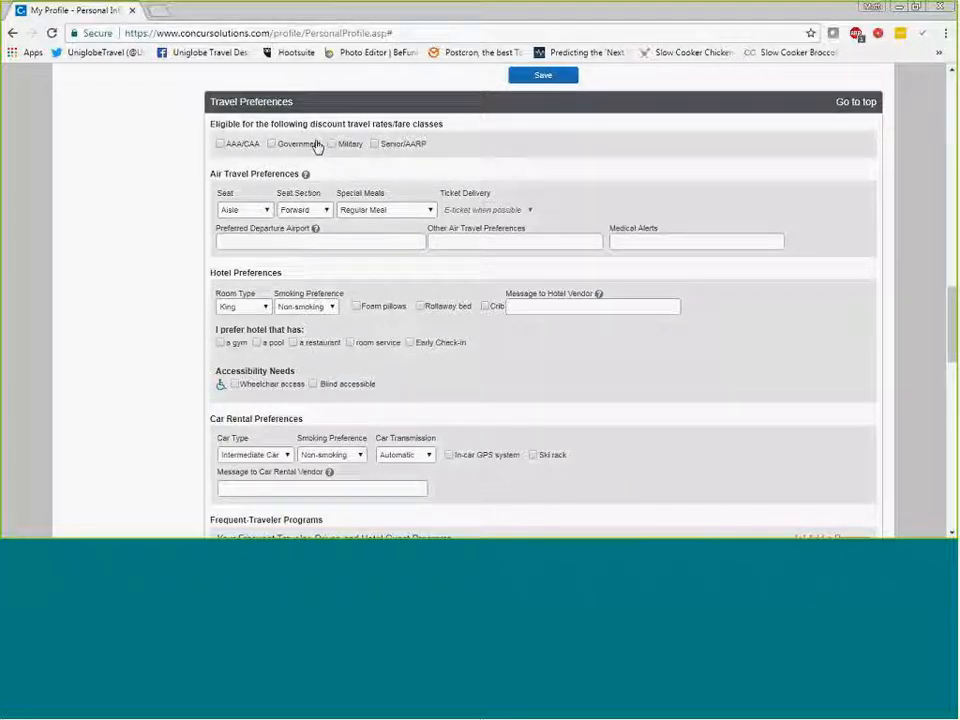
scroll(316, 146, "down", 2)
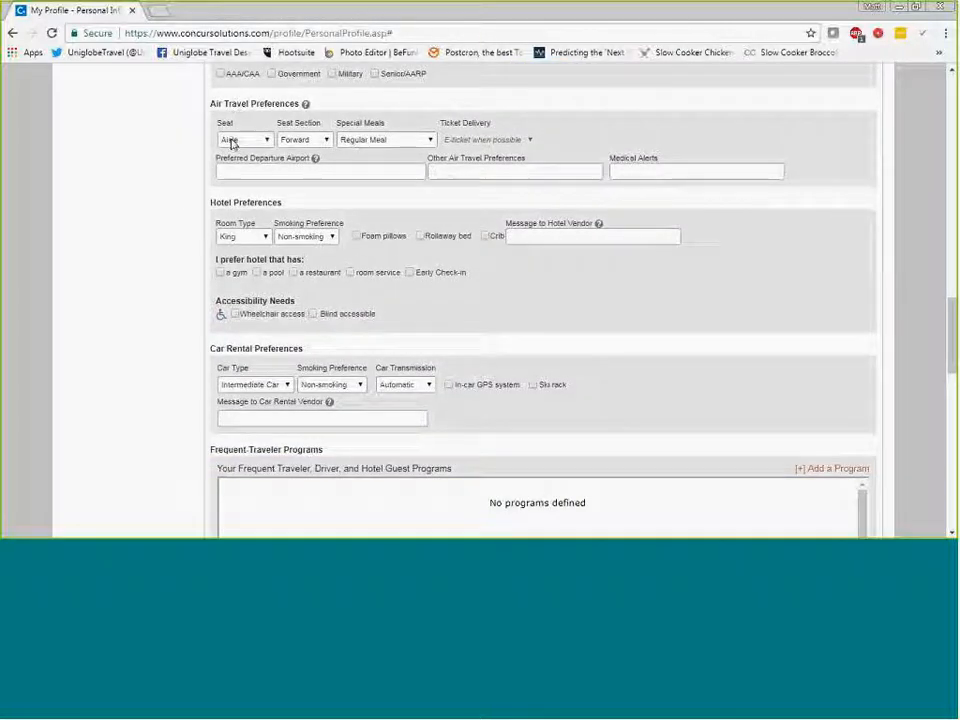
left_click(231, 143)
left_click(336, 155)
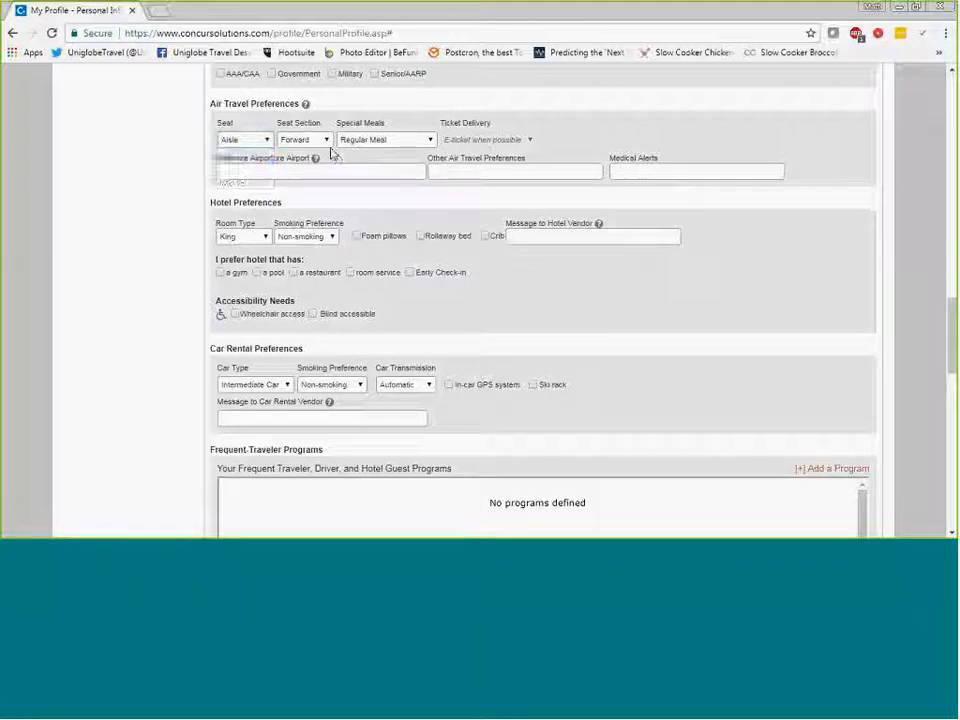
left_click(319, 142)
left_click(341, 160)
left_click(304, 147)
left_click(315, 160)
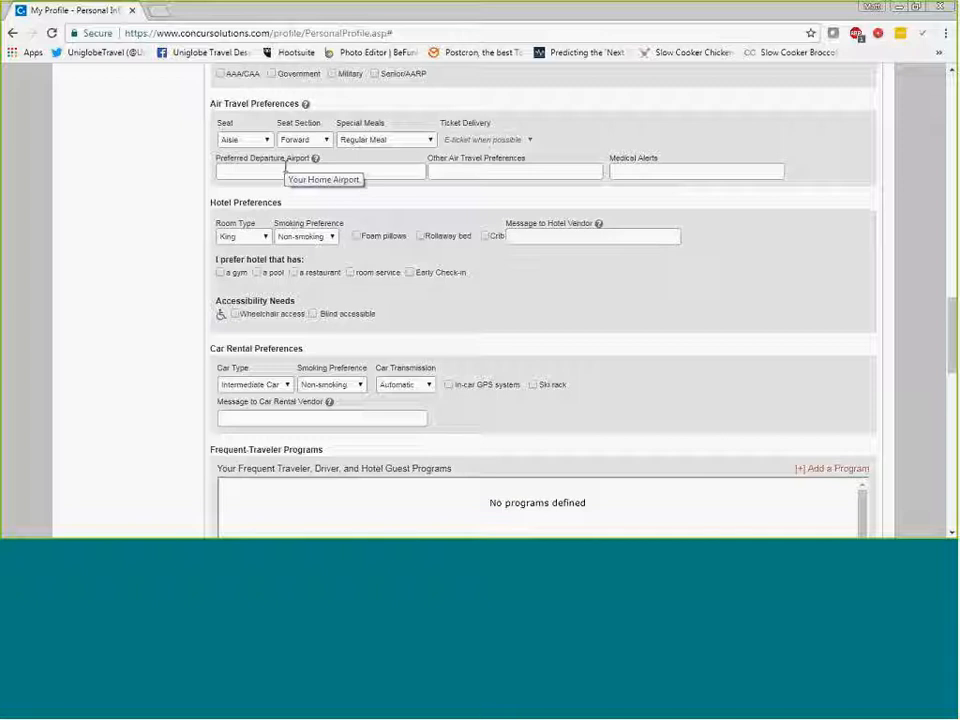
scroll(288, 165, "down", 1)
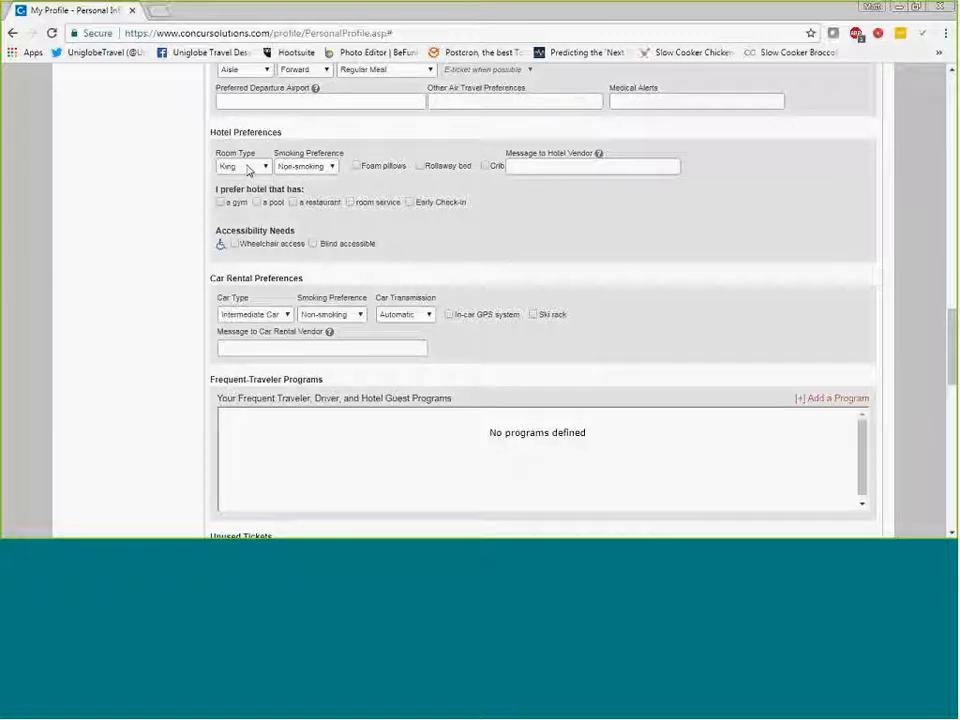
Examine the hotel and car rental preferences, Frequent-Traveler Programs, ticket credits, TSA Secure Flight fields, and the passport and visa section.
scroll(306, 227, "down", 1)
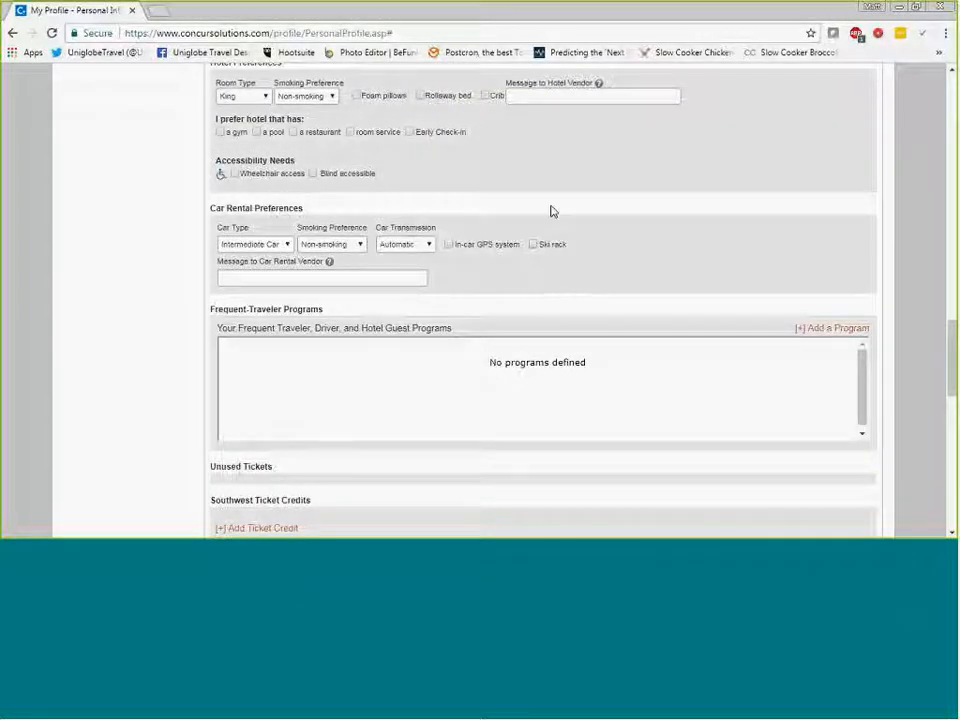
scroll(551, 210, "down", 2)
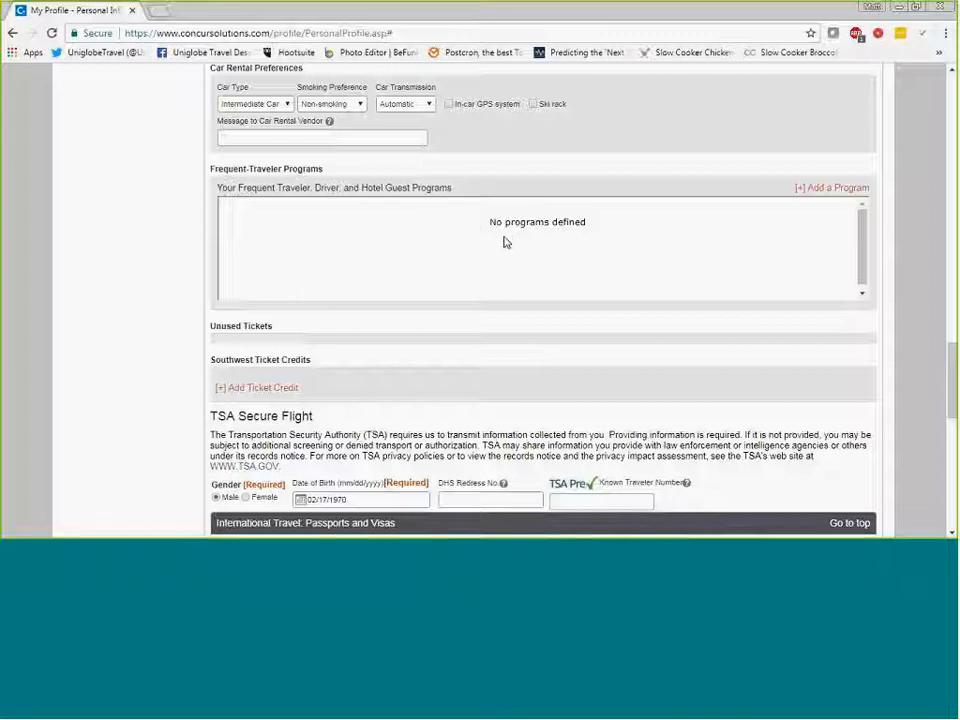
scroll(481, 234, "down", 1)
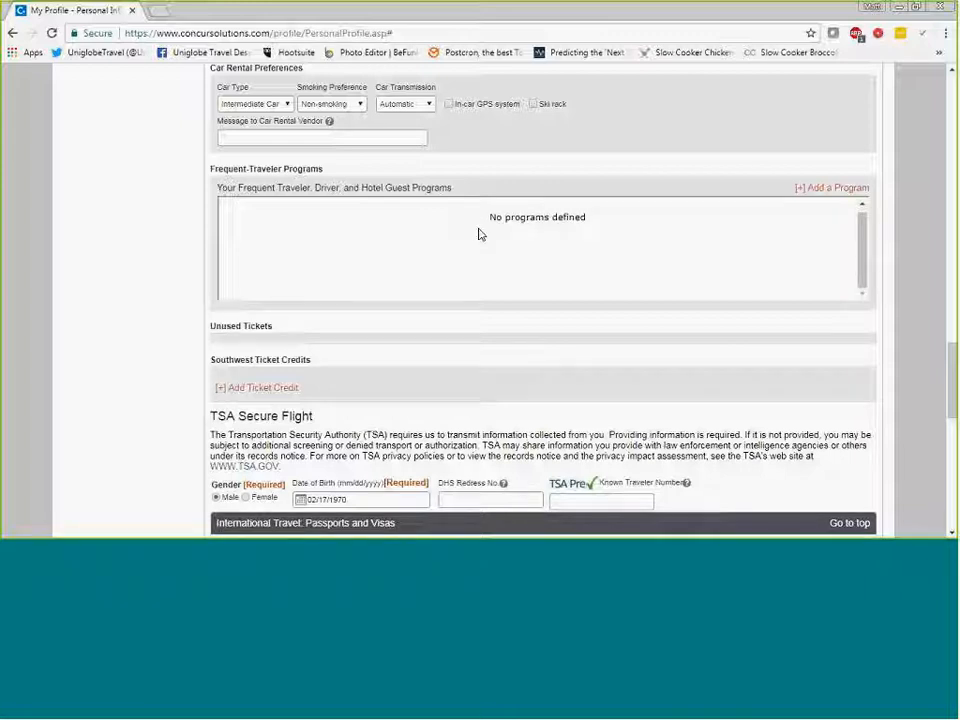
scroll(414, 281, "down", 3)
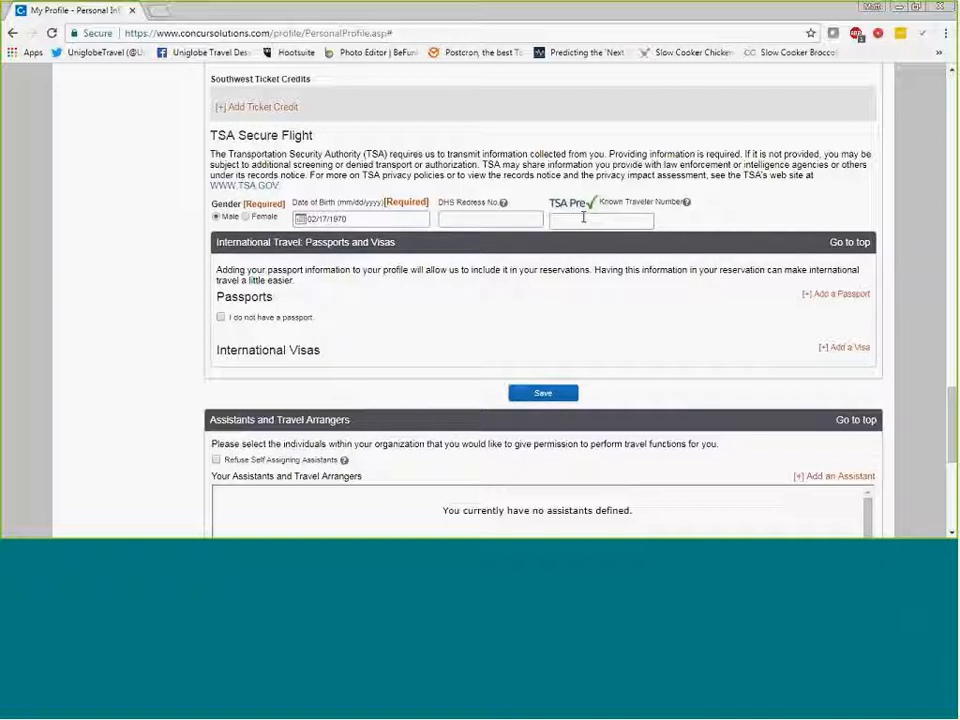
scroll(293, 262, "down", 1)
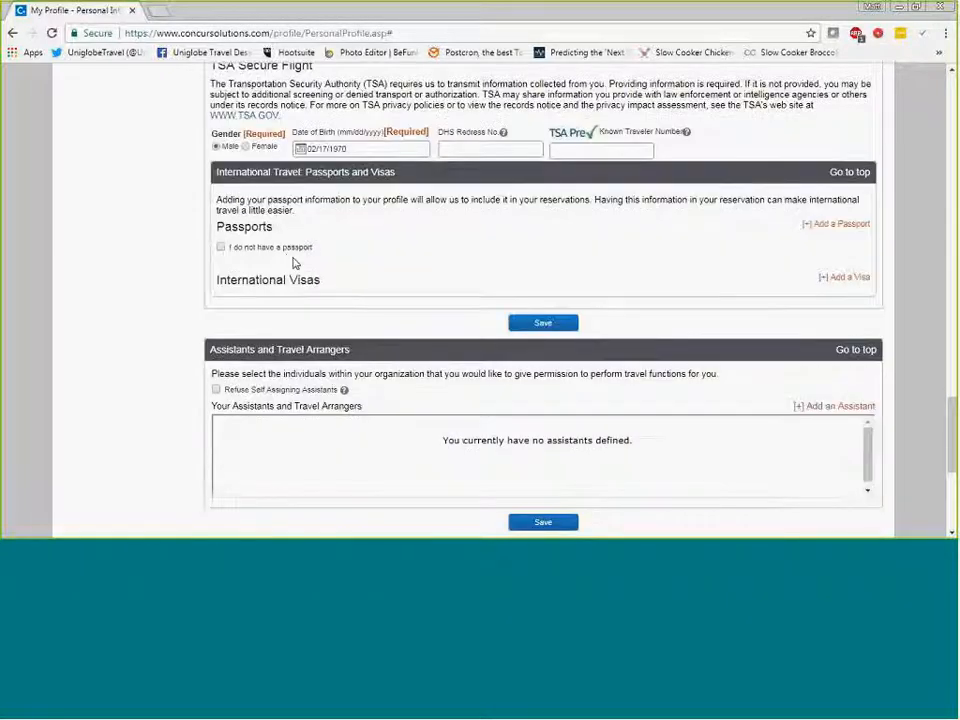
scroll(311, 281, "down", 2)
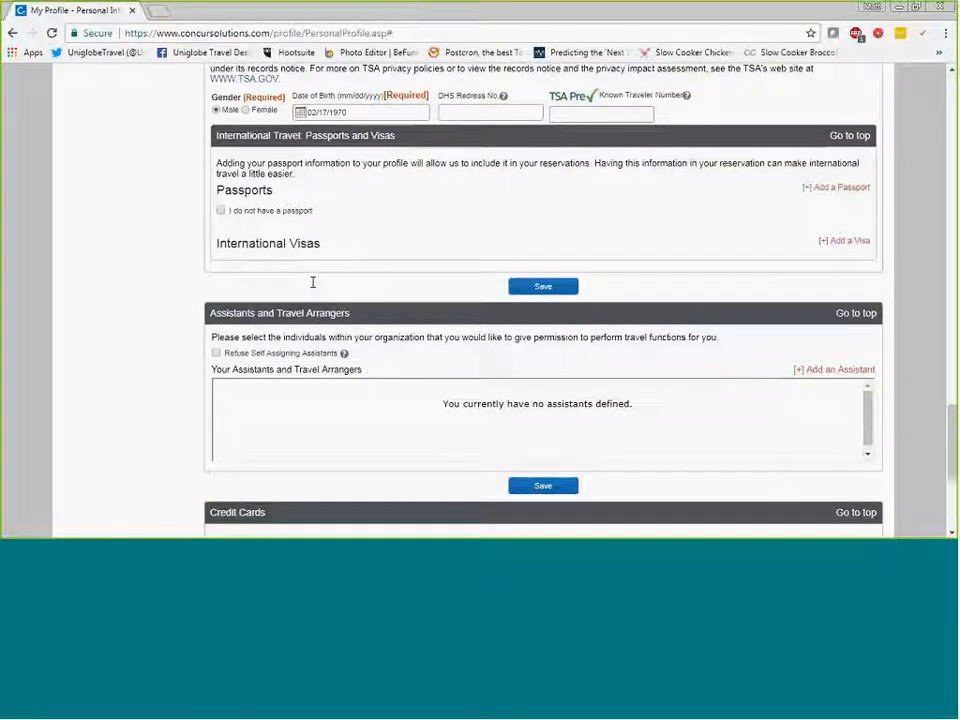
Start adding a travel assistant by name with permission to book travel, and cancel the entry.
scroll(322, 208, "down", 1)
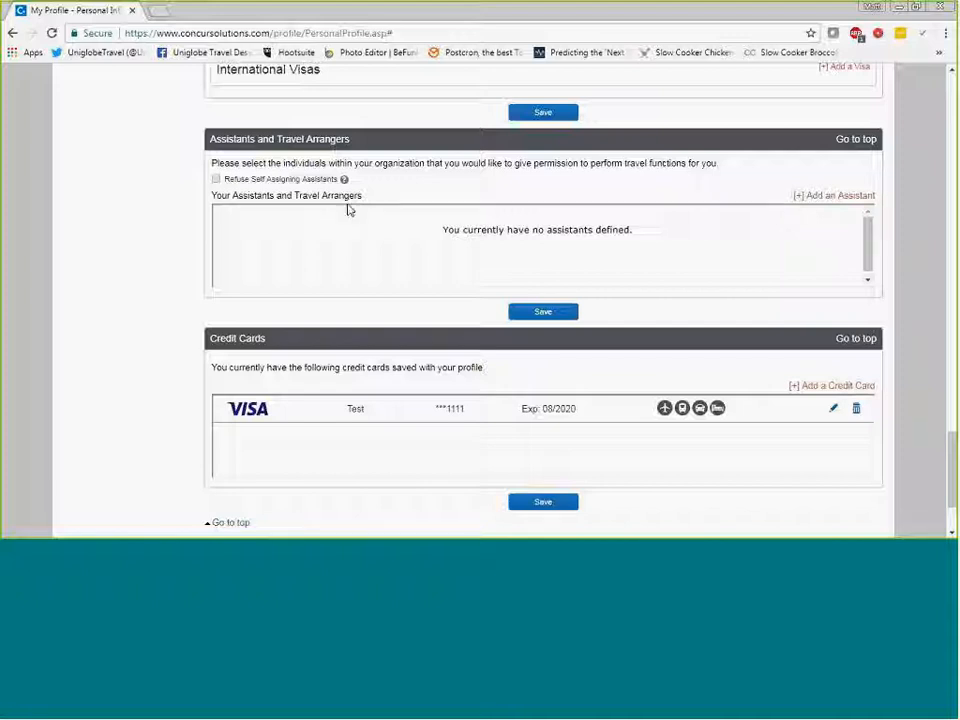
left_click(817, 198)
left_click_drag(795, 156, 489, 143)
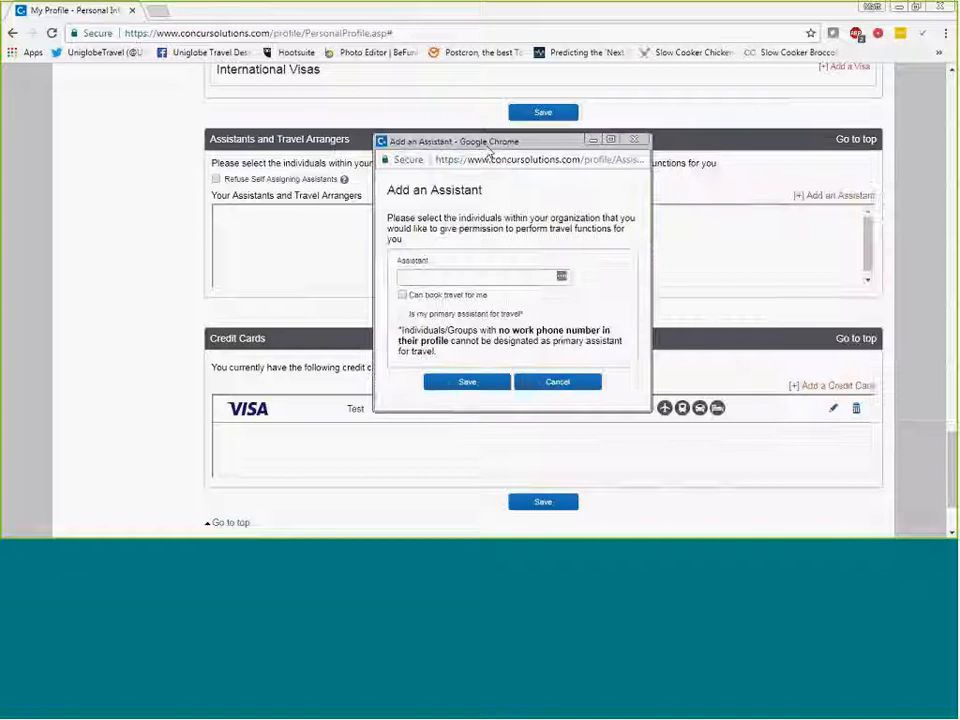
left_click(461, 278)
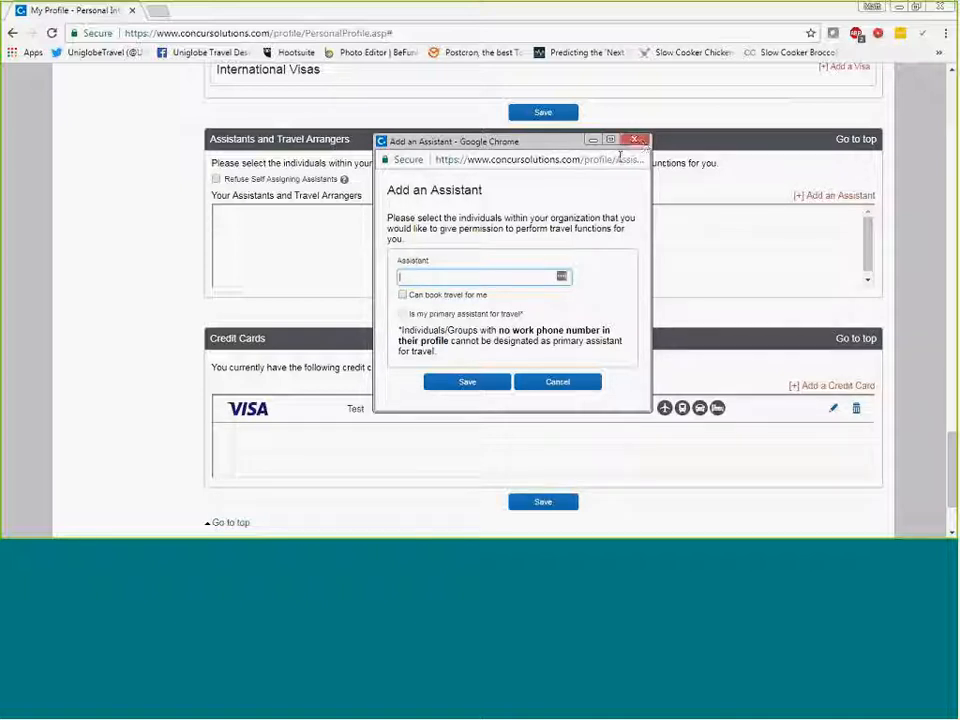
type("ver, William(May")
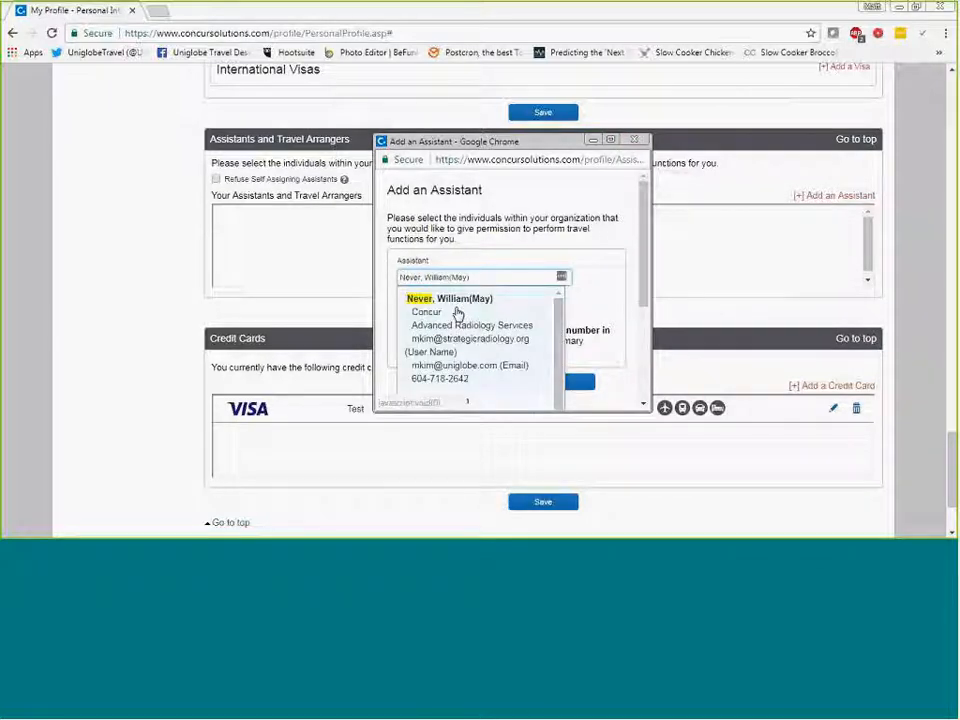
left_click(456, 312)
left_click(402, 295)
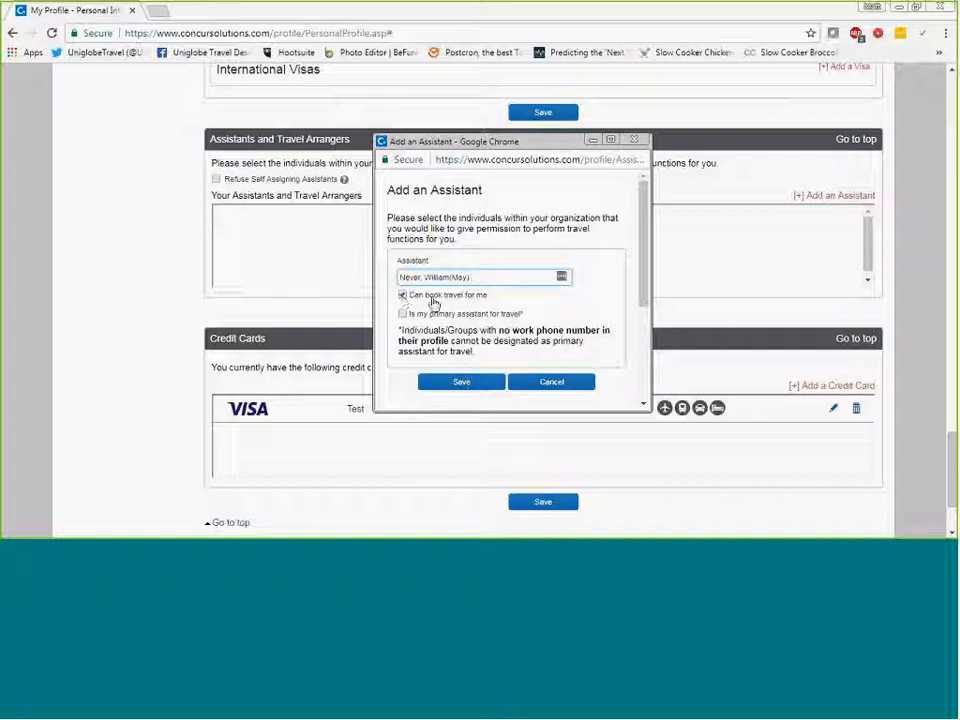
left_click(551, 381)
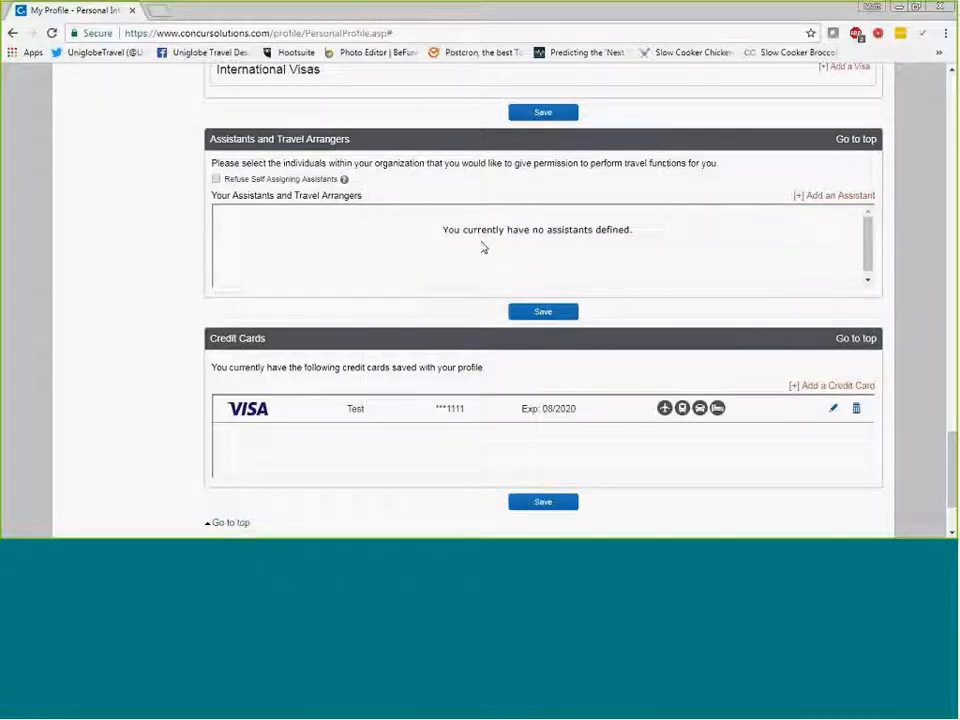
Examine the fields for adding a credit card, cancel the new card entry, and save the profile.
scroll(489, 259, "down", 3)
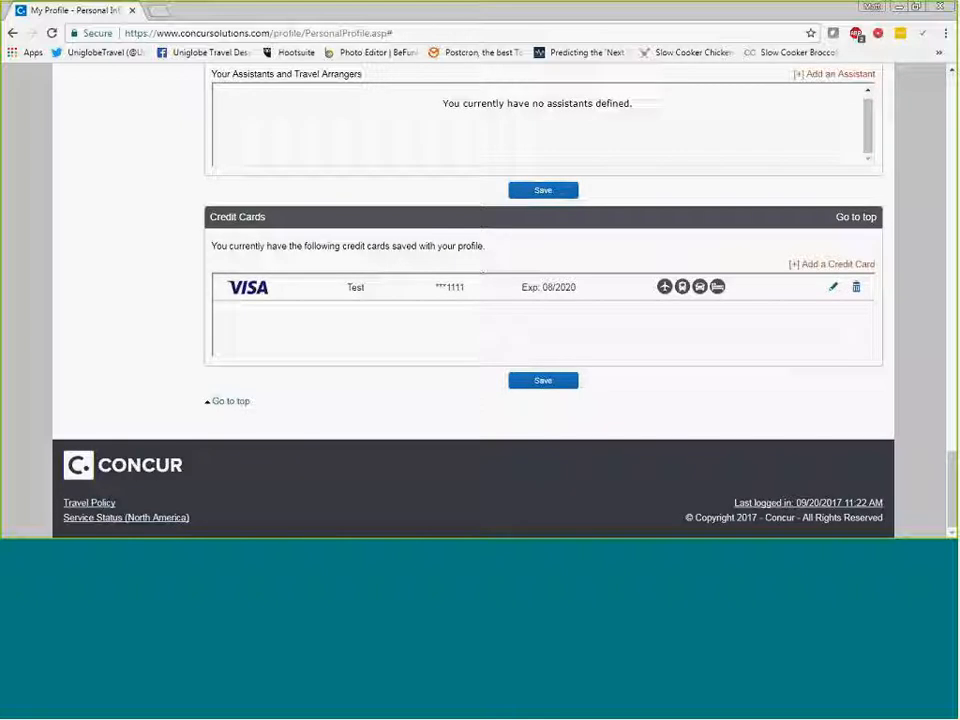
left_click(835, 268)
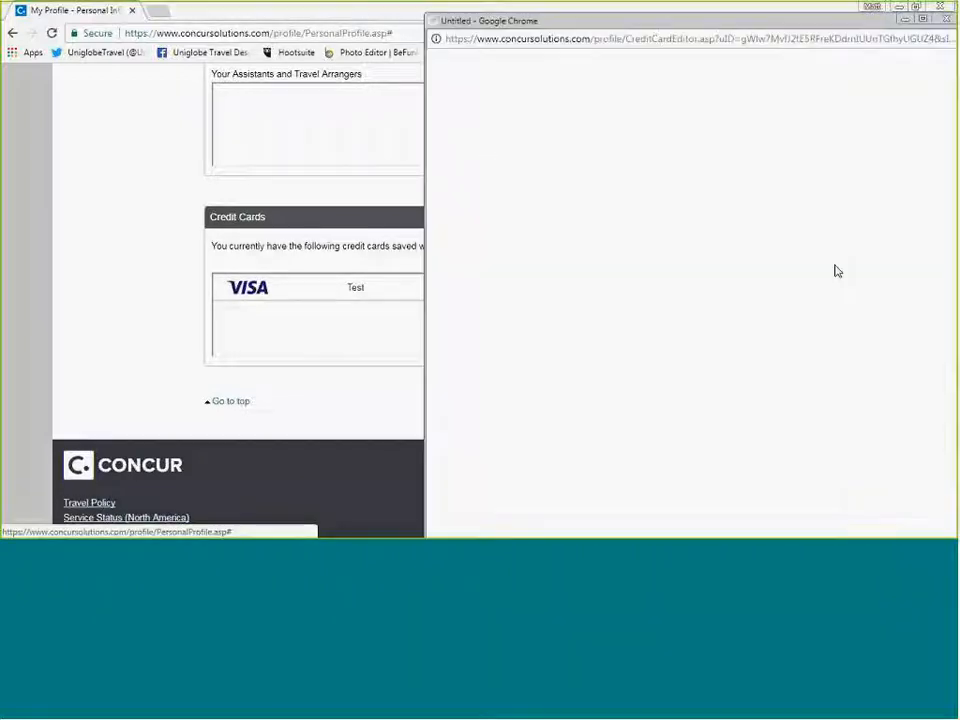
left_click_drag(756, 26, 567, 17)
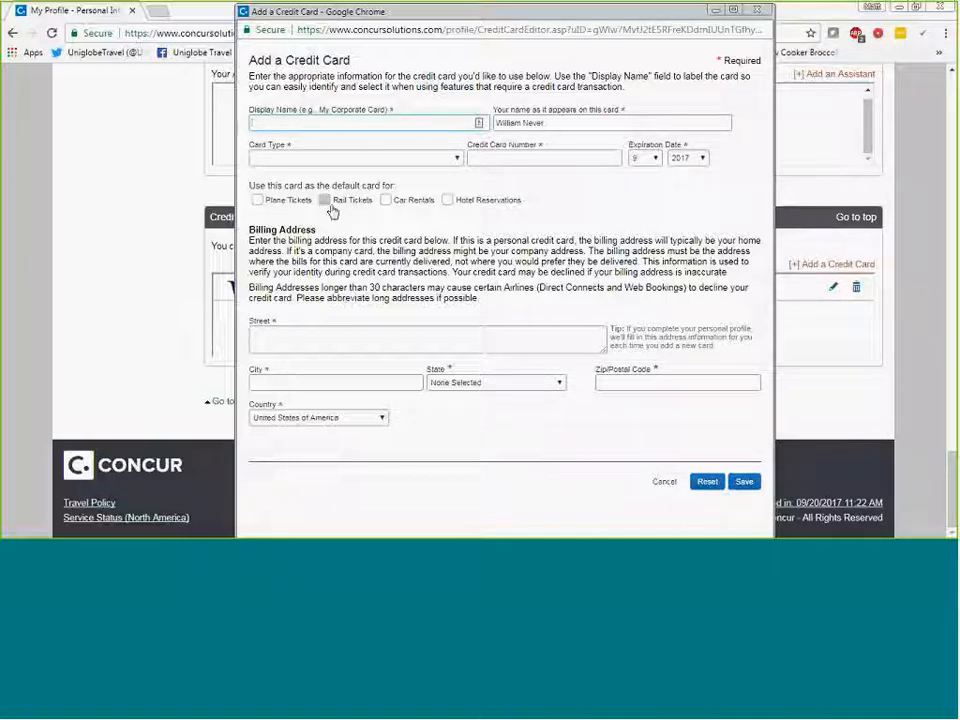
left_click(664, 482)
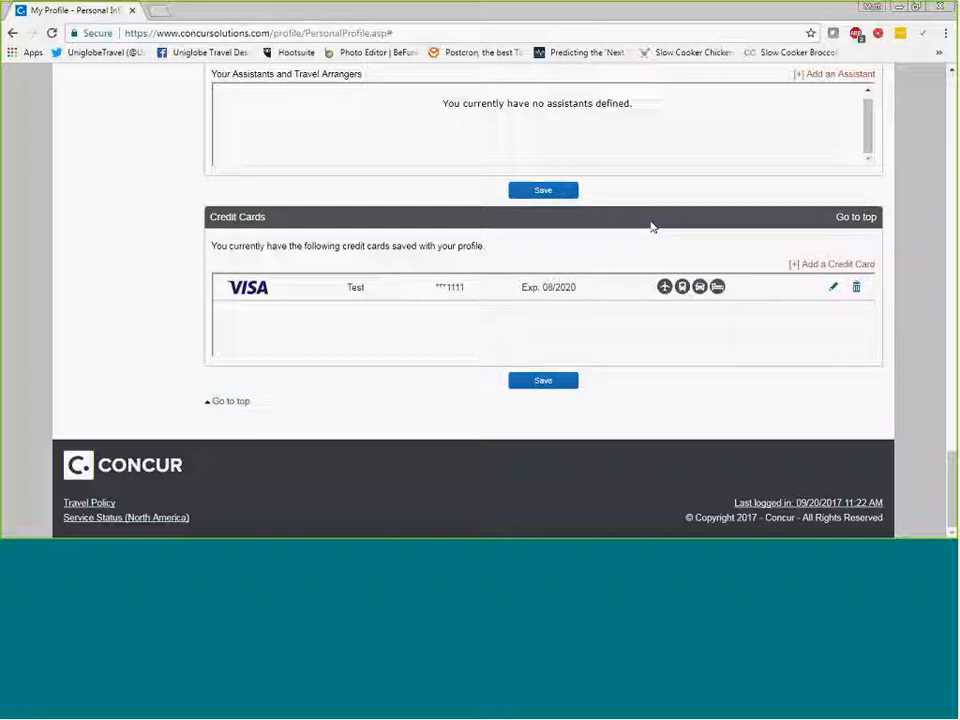
left_click(544, 385)
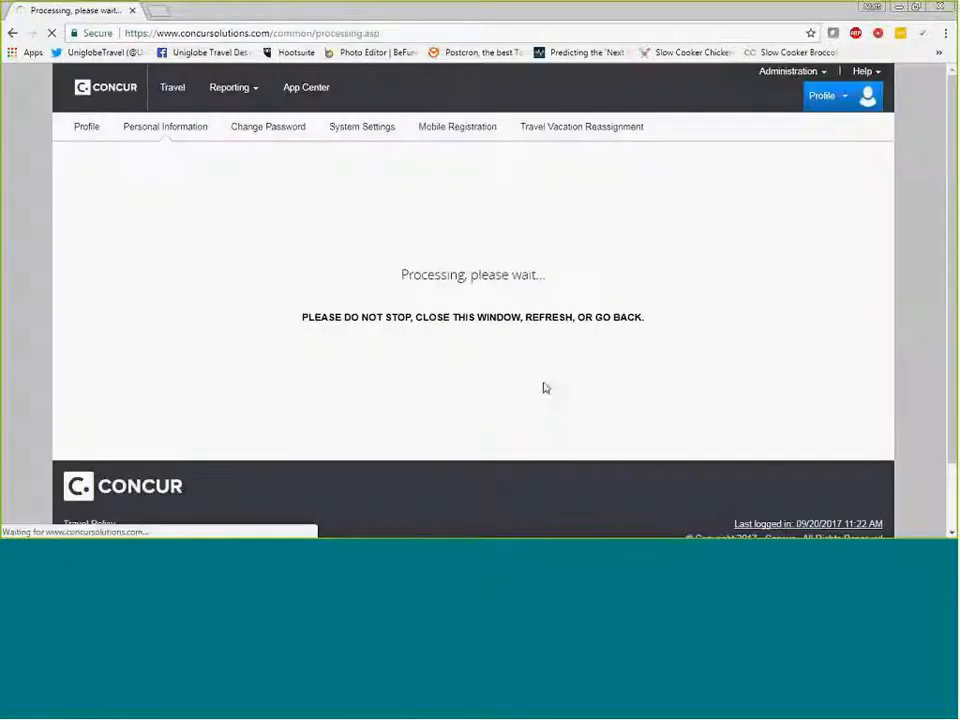